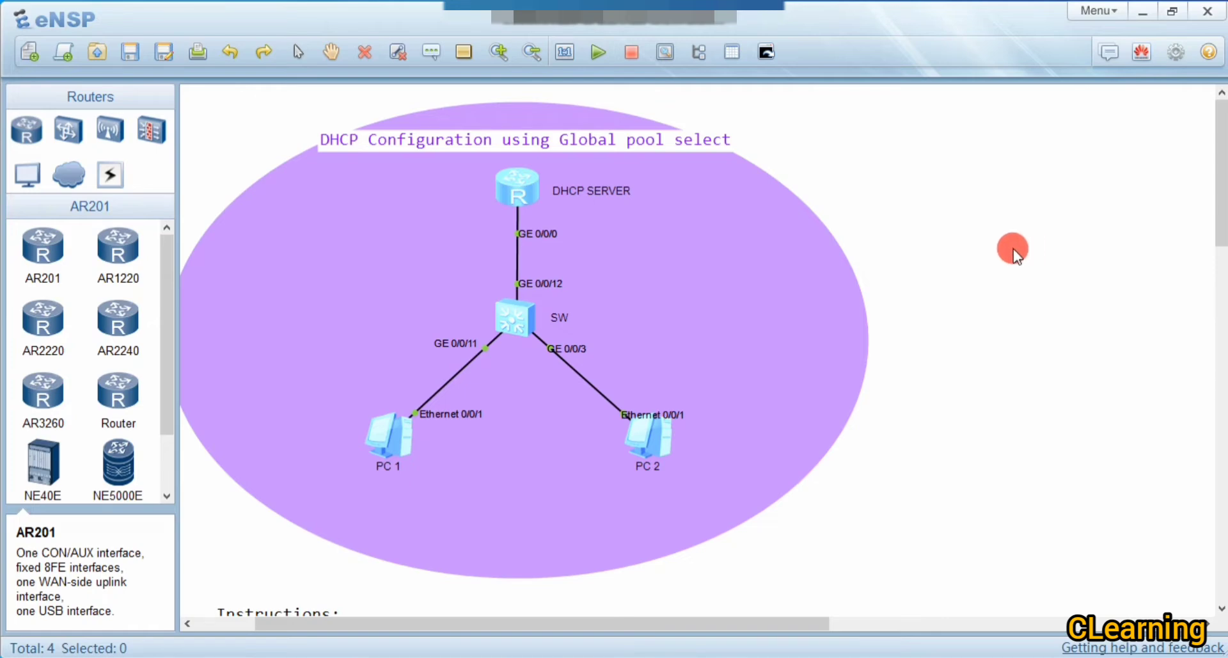
Open the DHCP SERVER router console beside the topology and enter system view.
double_click(517, 185)
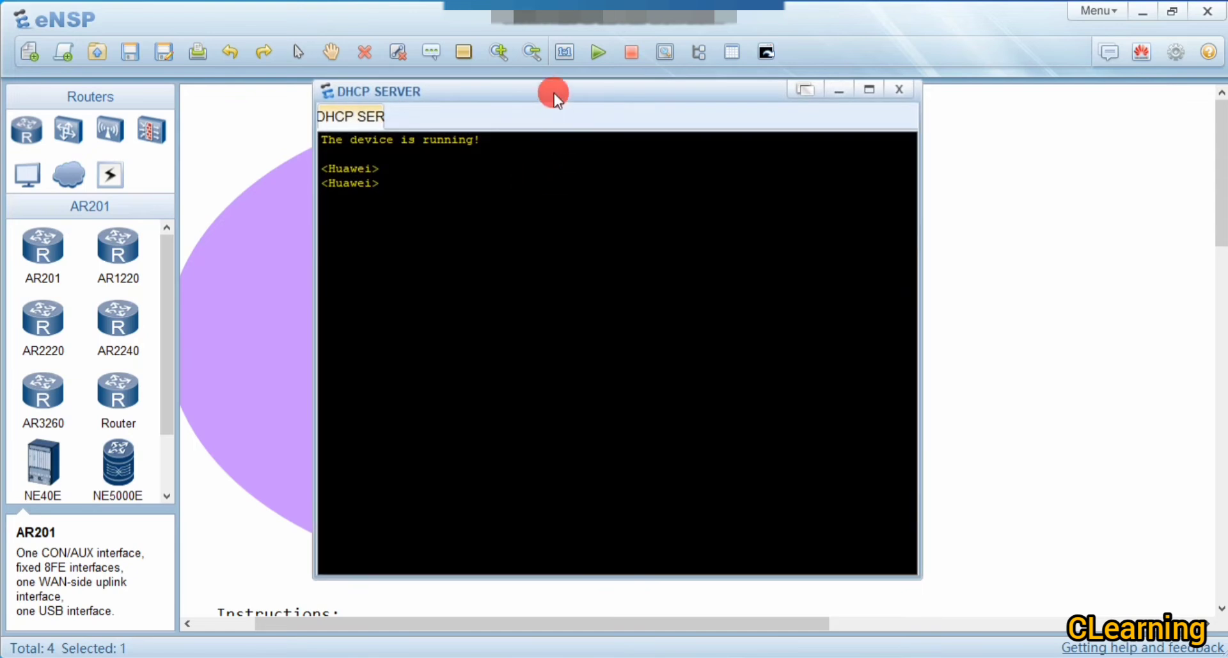
drag(554, 92, 877, 103)
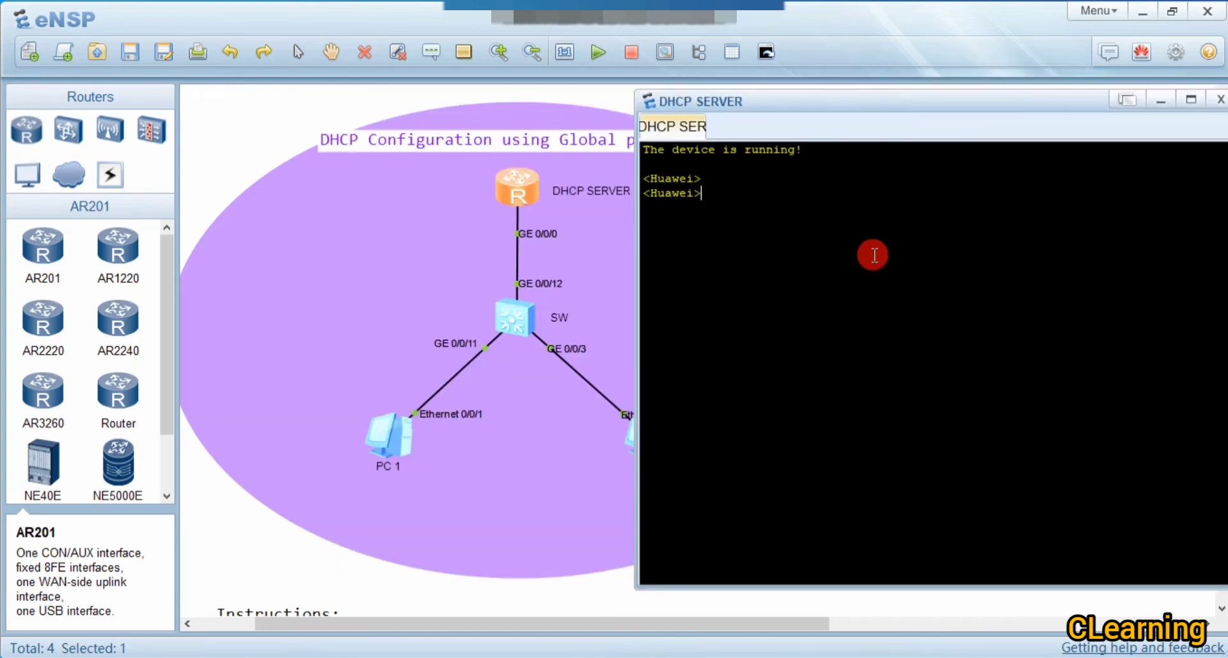
text(sys)
key(Return)
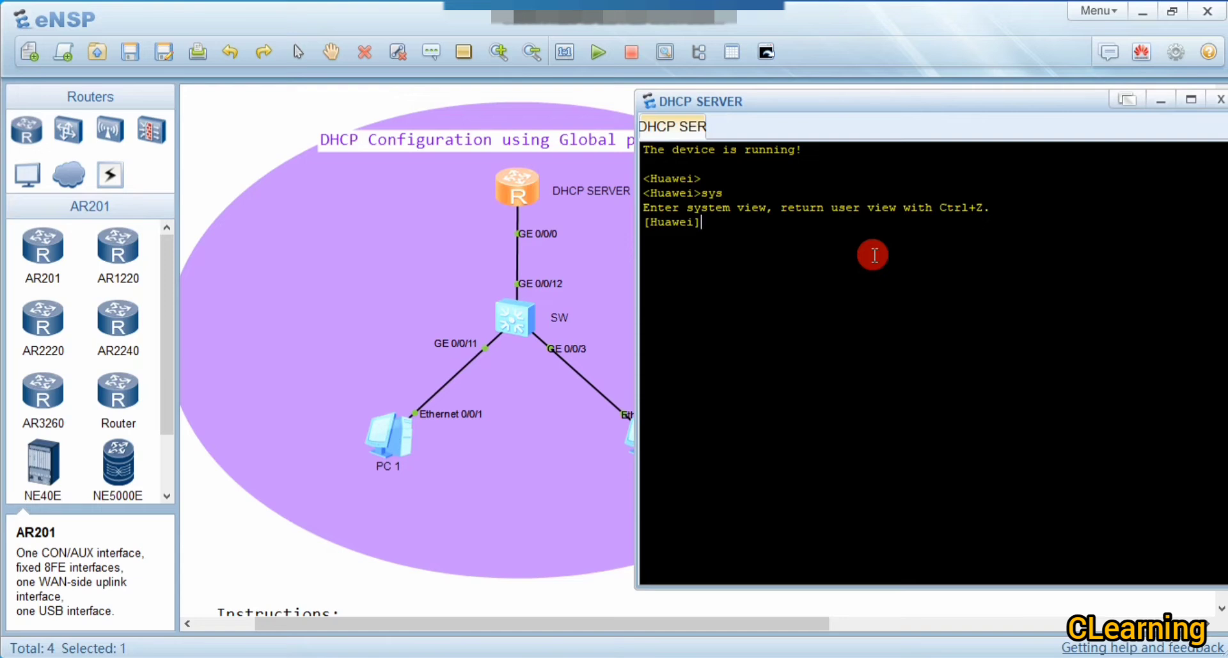
Enable DHCP globally on the router with dhcp enable.
text(dh)
key(Tab)
text(en)
key(Tab)
key(Return)
key(Return)
key(Return)
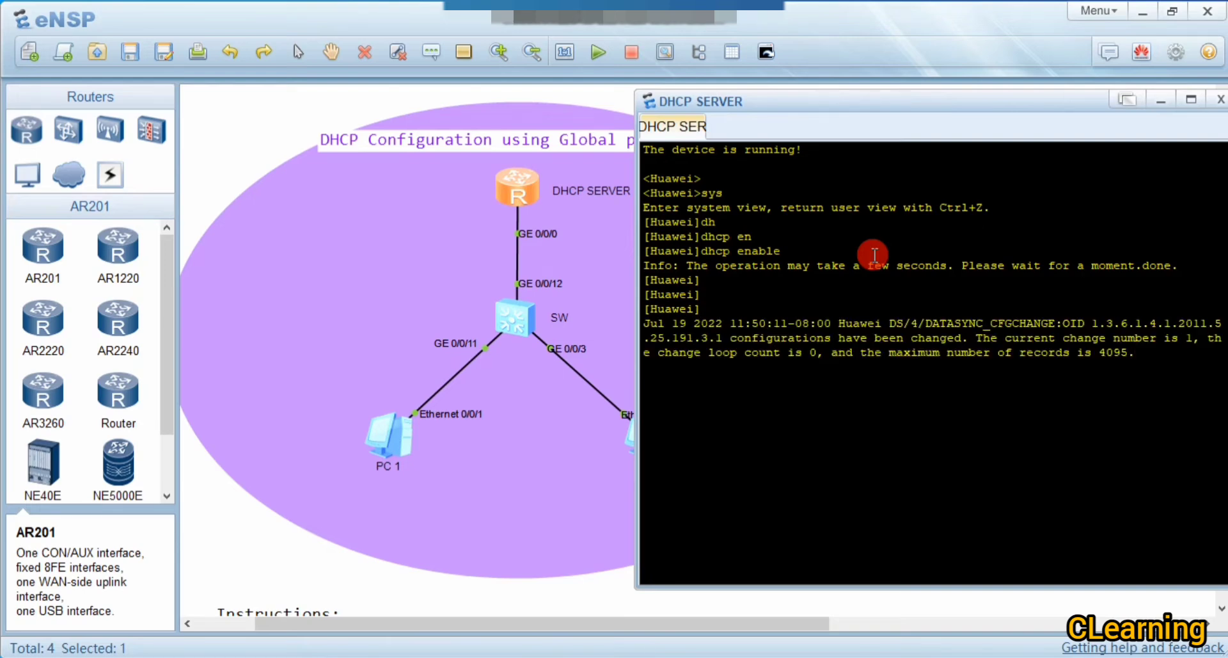
Create a global IP address pool named LAN.
key(Return)
text(ip poo)
key(Tab)
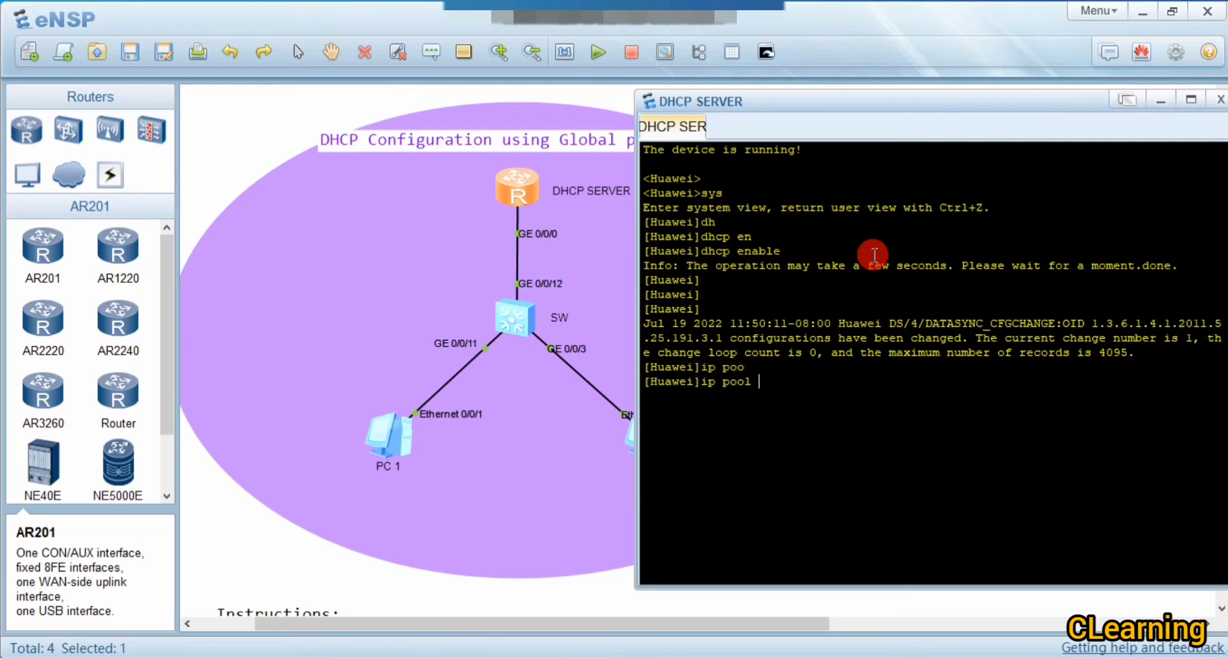
text(LAN)
key(Return)
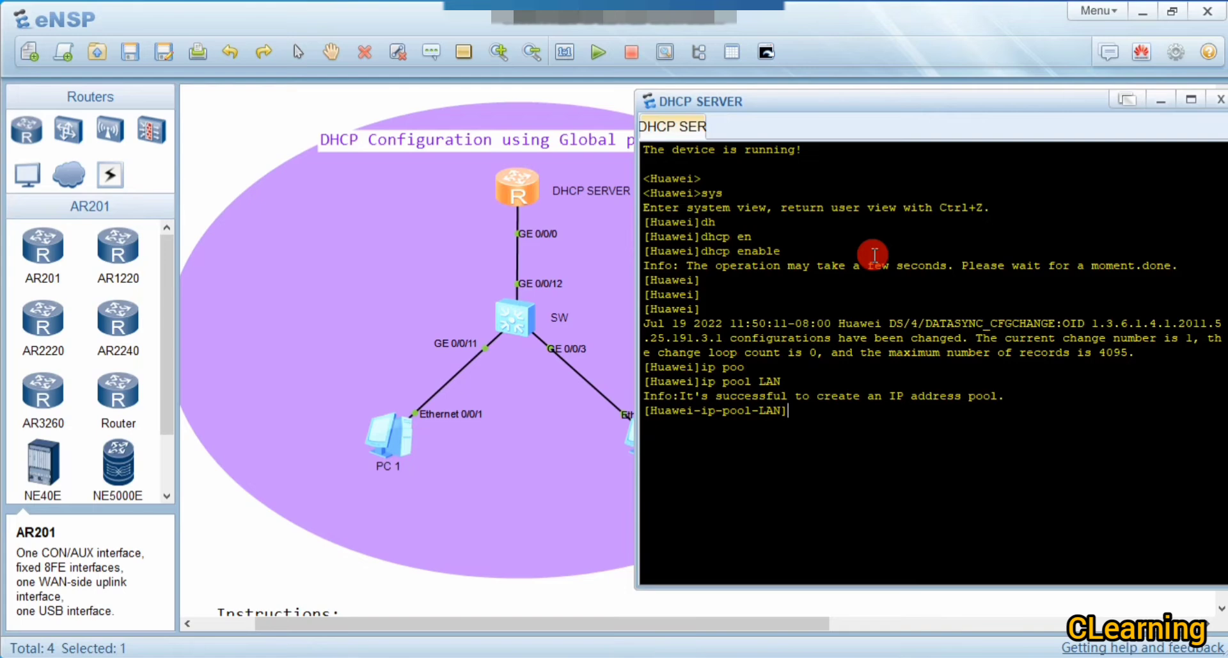
Set the LAN pool's network to 192.168.1.0 mask 255.255.255.0.
text(network)
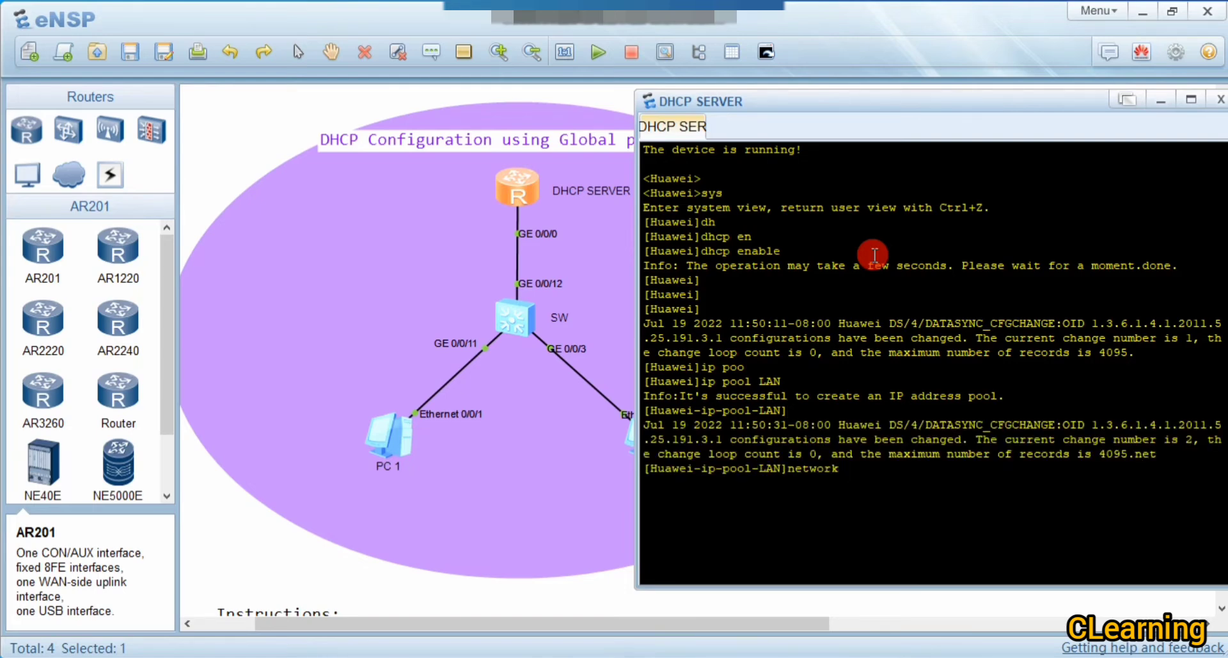
text( 192.168.1.0 ma)
key(Tab)
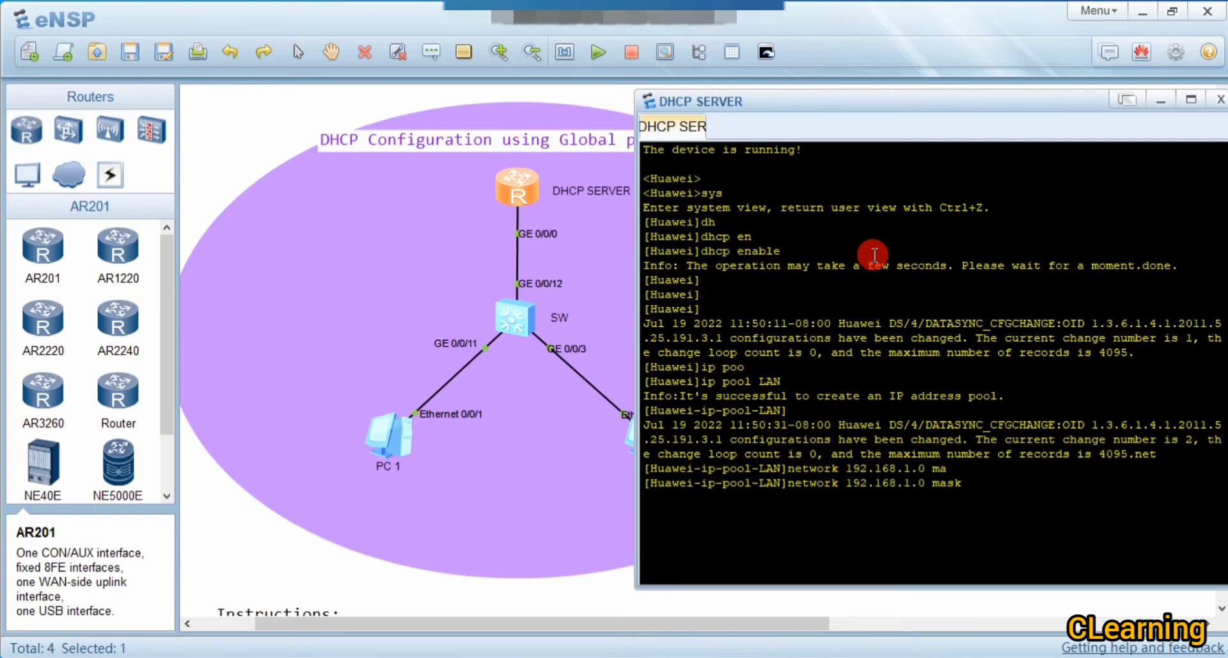
text(255.255.255.0)
key(Return)
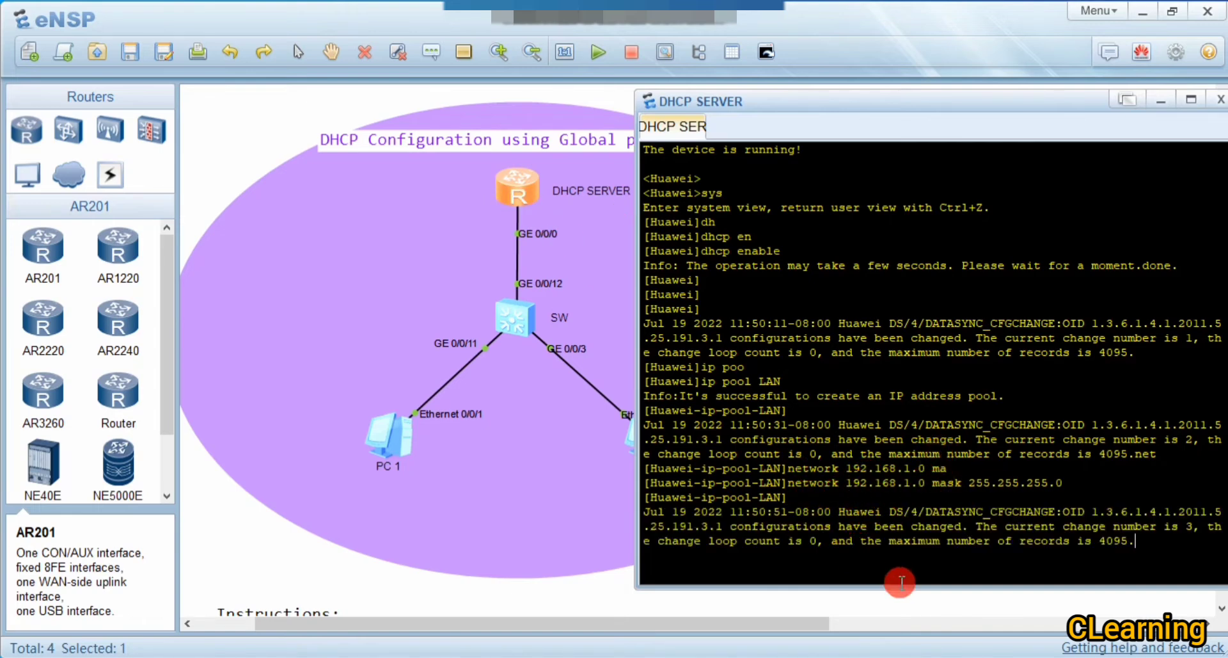
Set the LAN pool's gateway-list to 192.168.1.1.
key(Return)
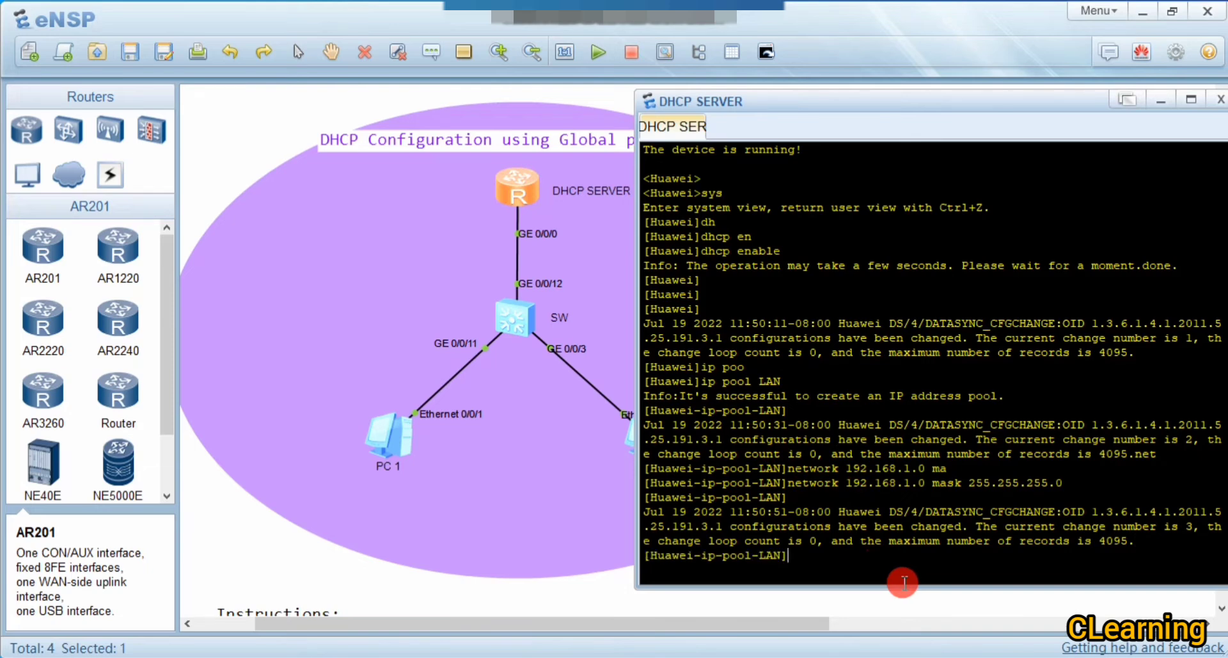
text(ne)
key(BackSpace)
key(BackSpace)
text(ga)
key(Tab)
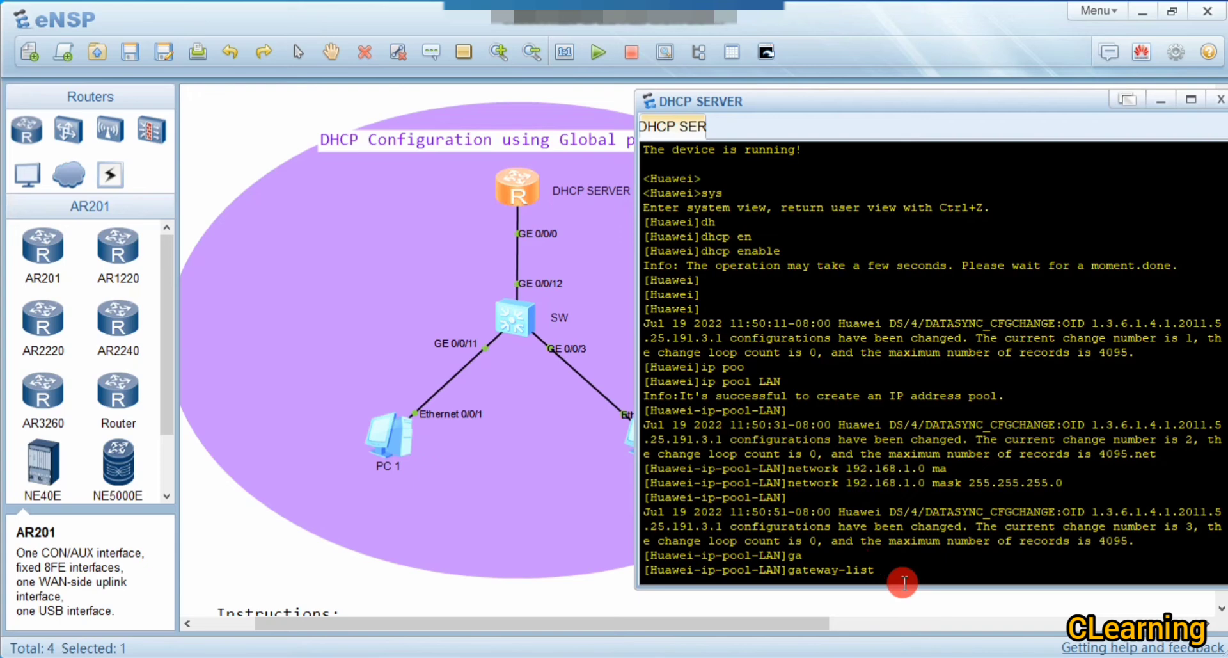
text(192.168.1.1)
key(Return)
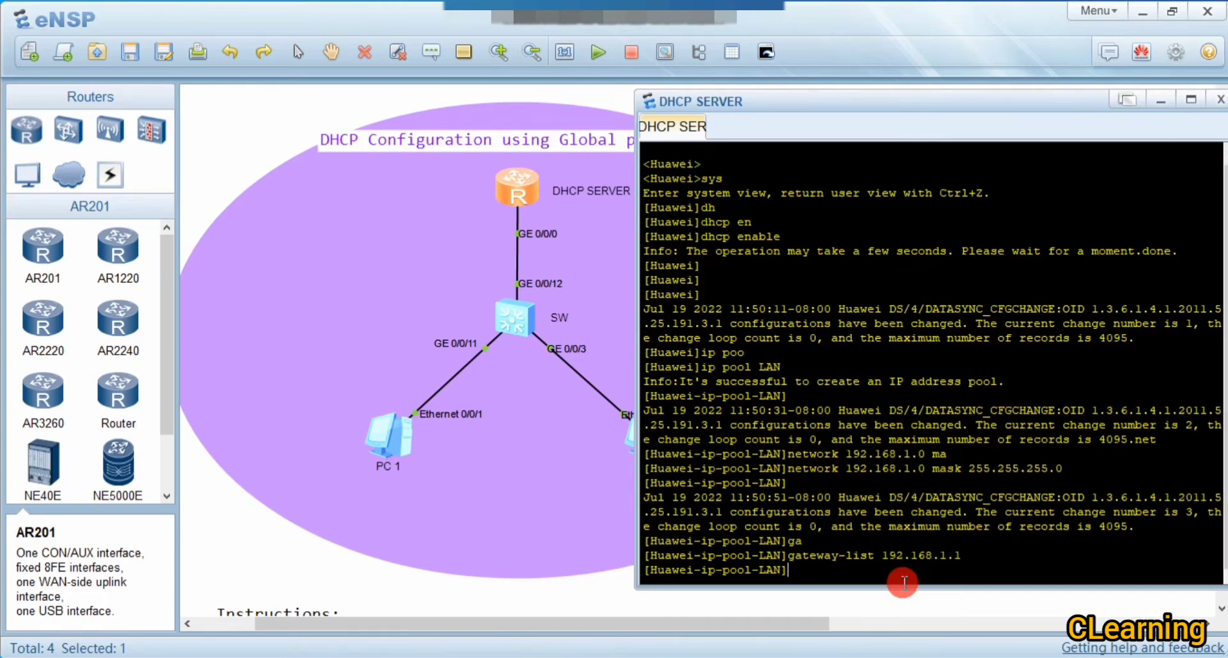
List the pool's available commands with ?, noting excluded-ip-address, gateway-list, dns-list and domain-name.
text(?)
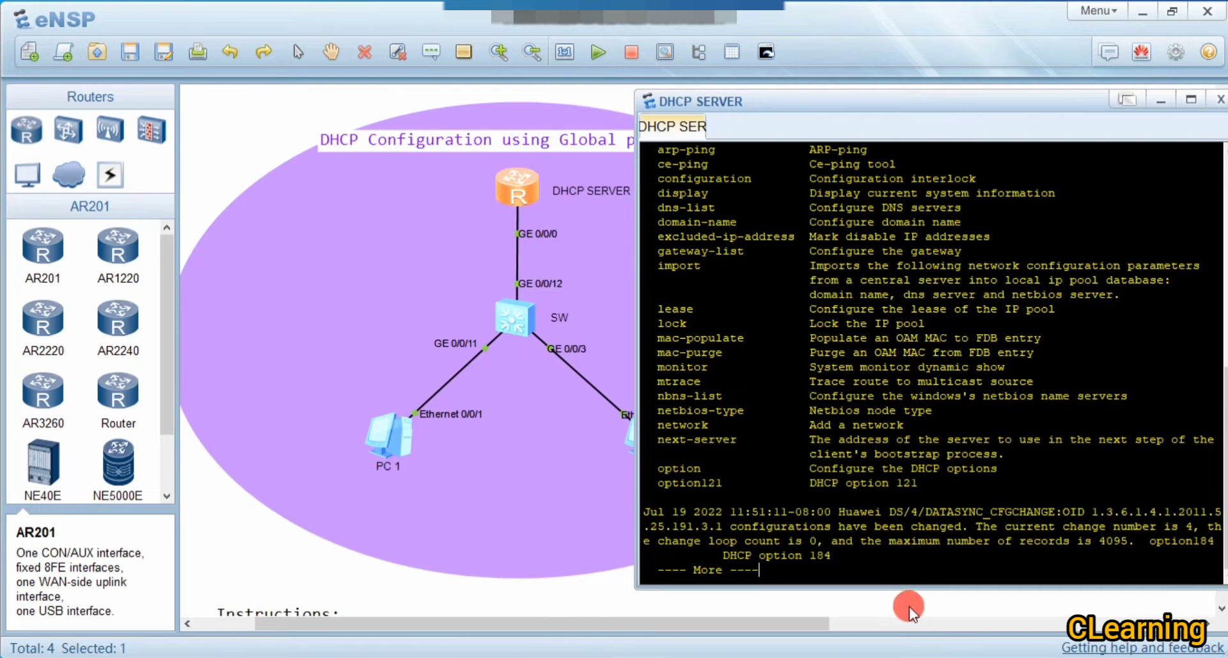
drag(654, 237, 800, 237)
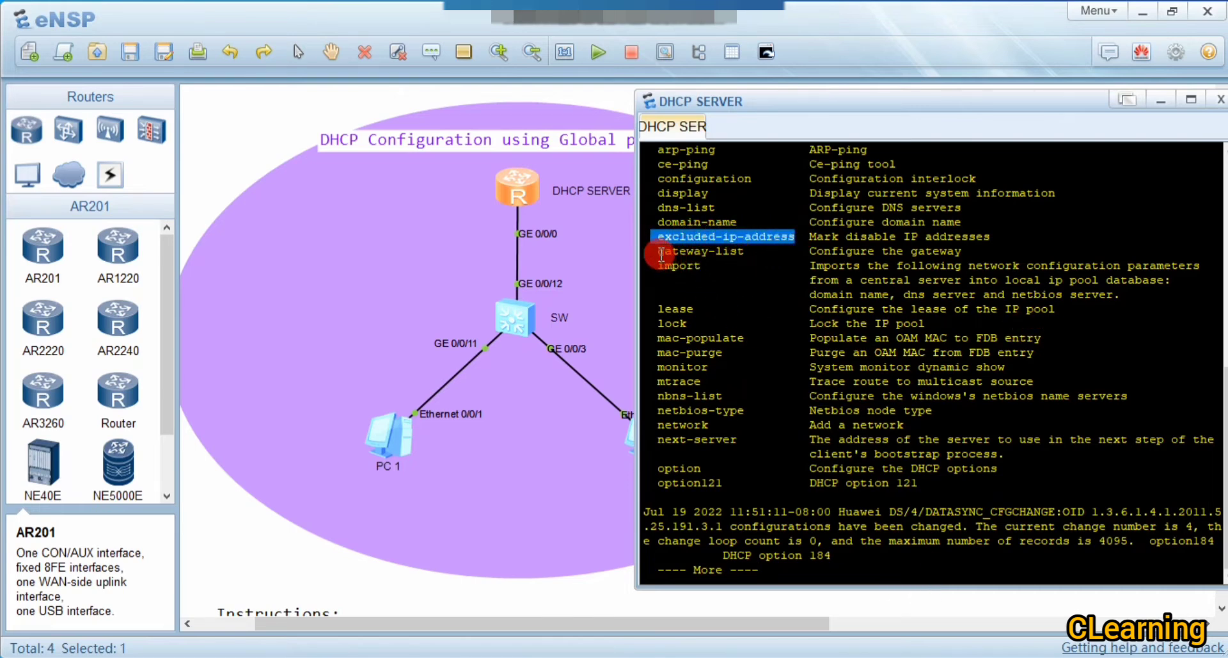
drag(658, 252, 742, 253)
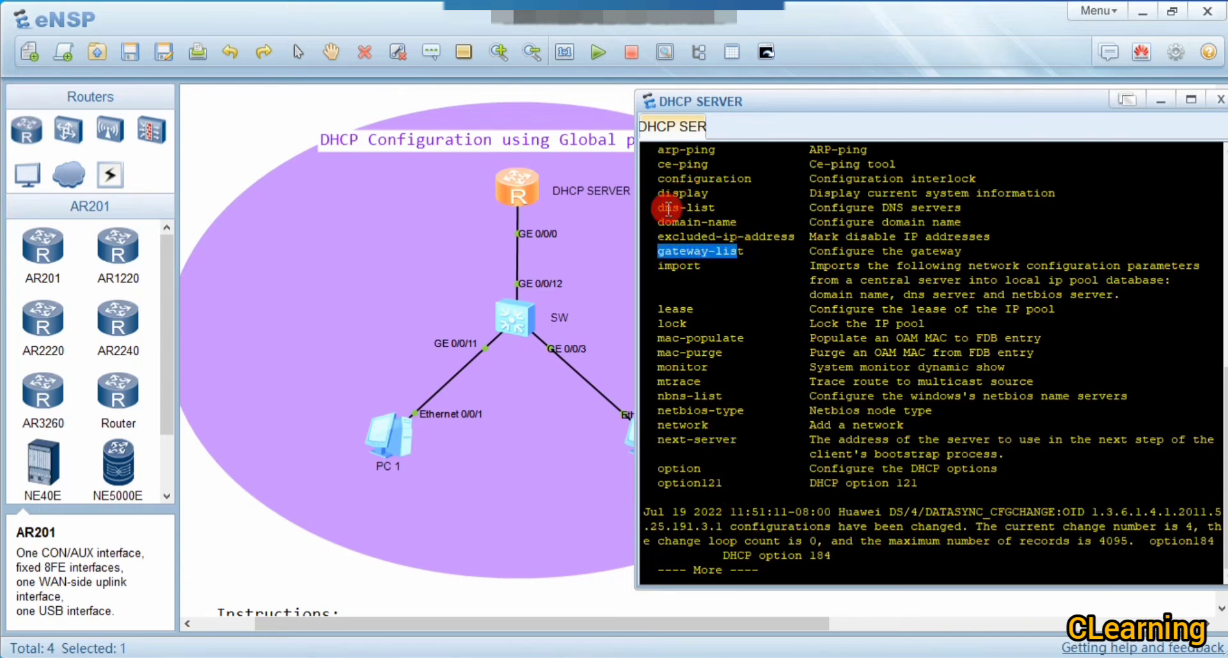
drag(679, 200, 742, 228)
click(708, 340)
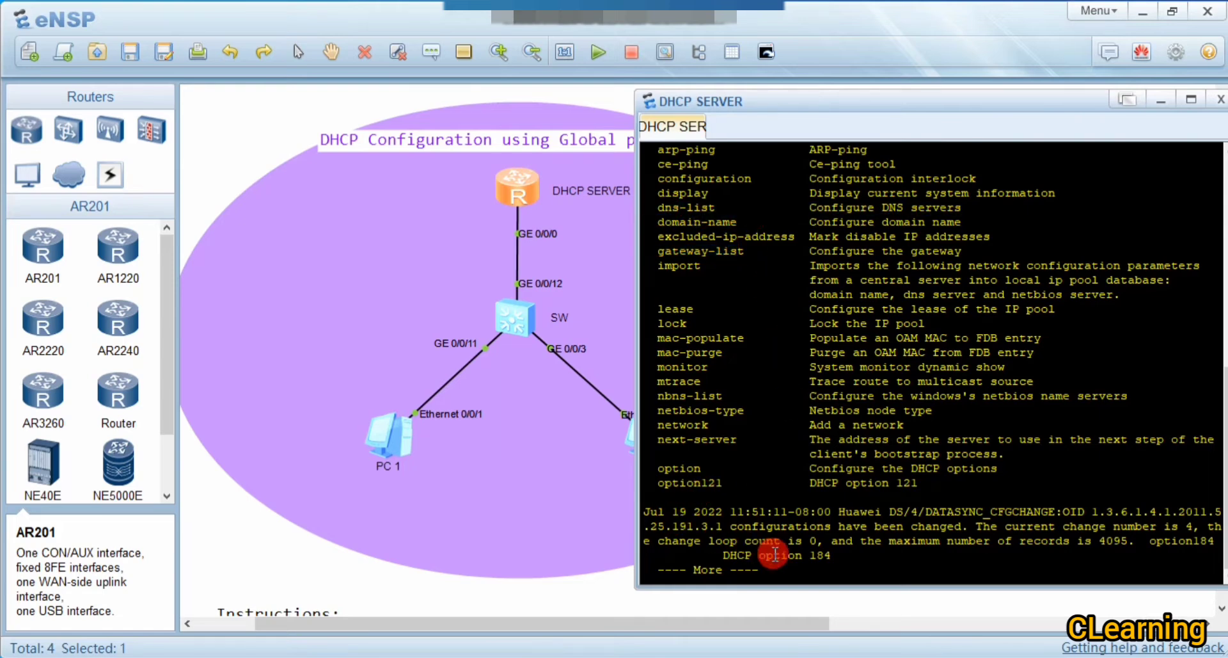
key(space)
key(space)
Set the LAN pool's DNS server to 9.9.9.9 with dns-list.
key(Return)
key(Return)
key(Return)
key(Return)
key(Return)
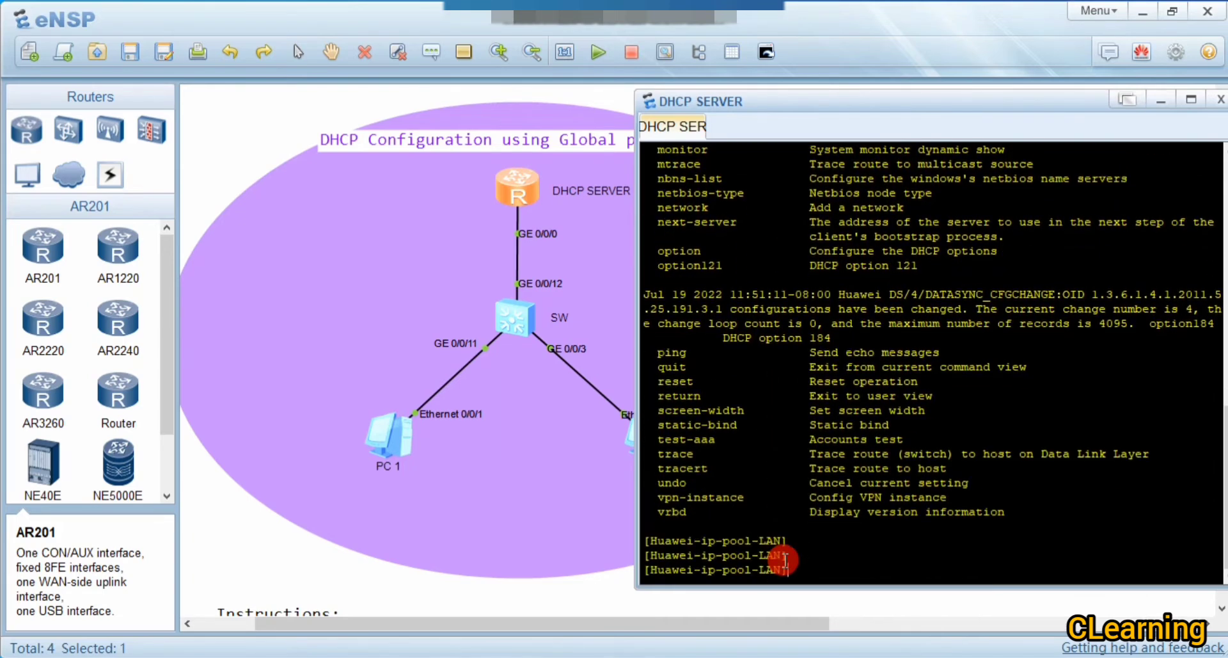
text(dn)
key(Tab)
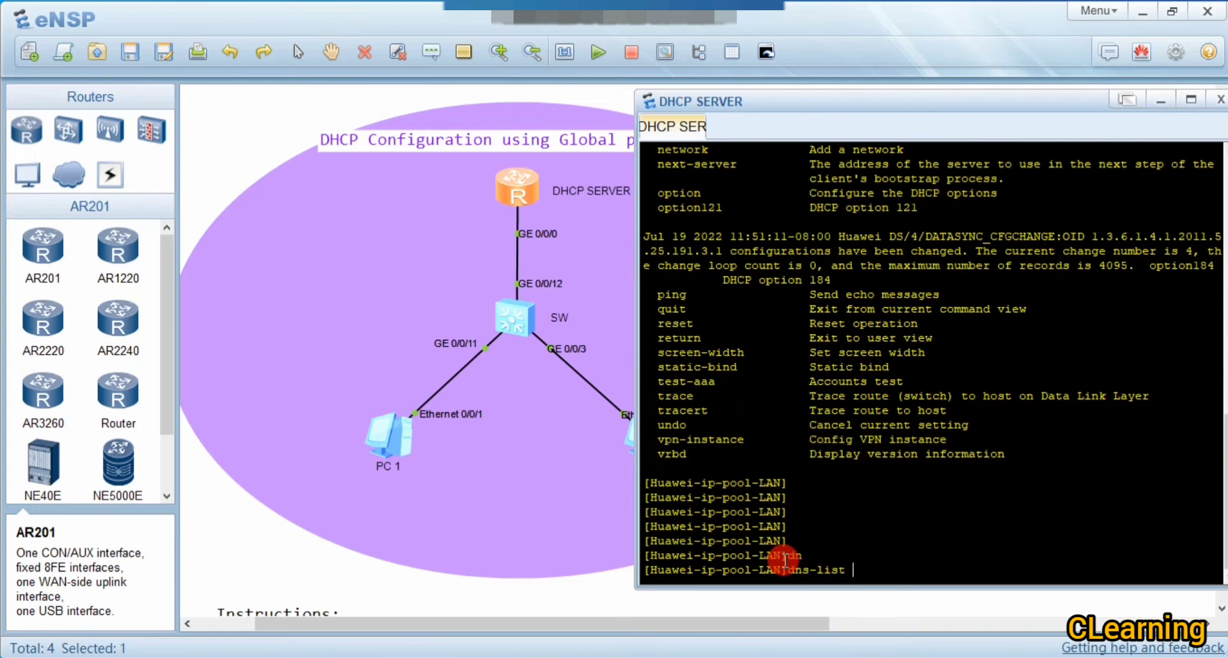
text(9.9.9.9)
key(Return)
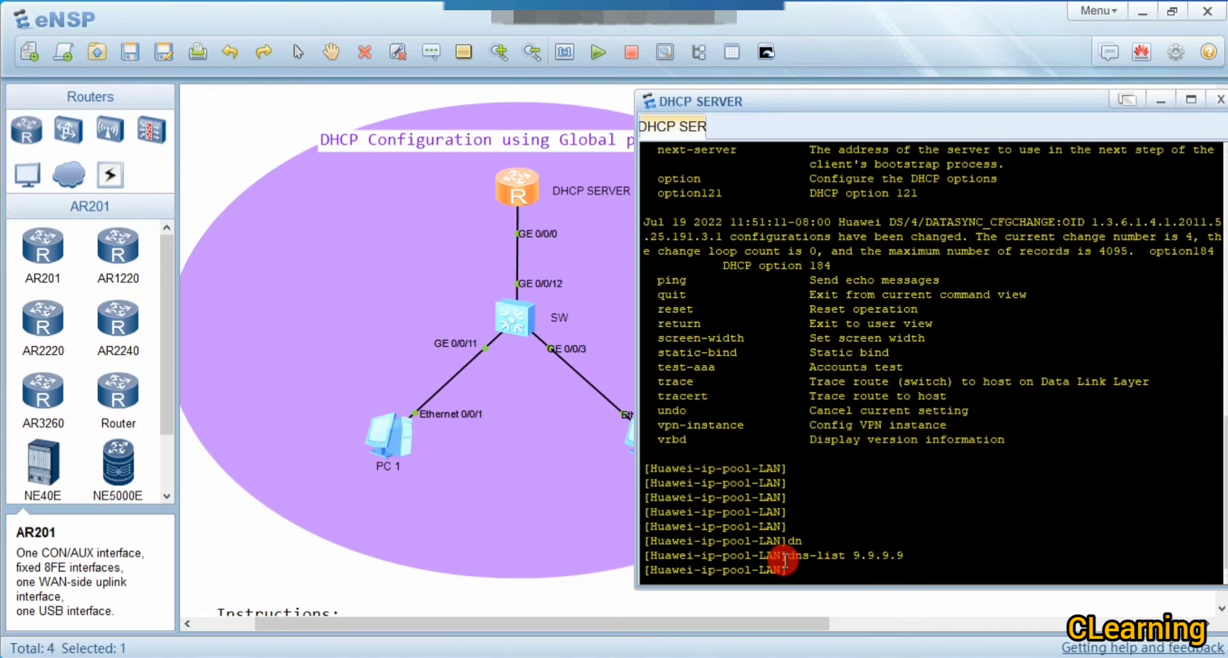
Set the LAN pool's address lease to 1 day.
key(Return)
text(lease)
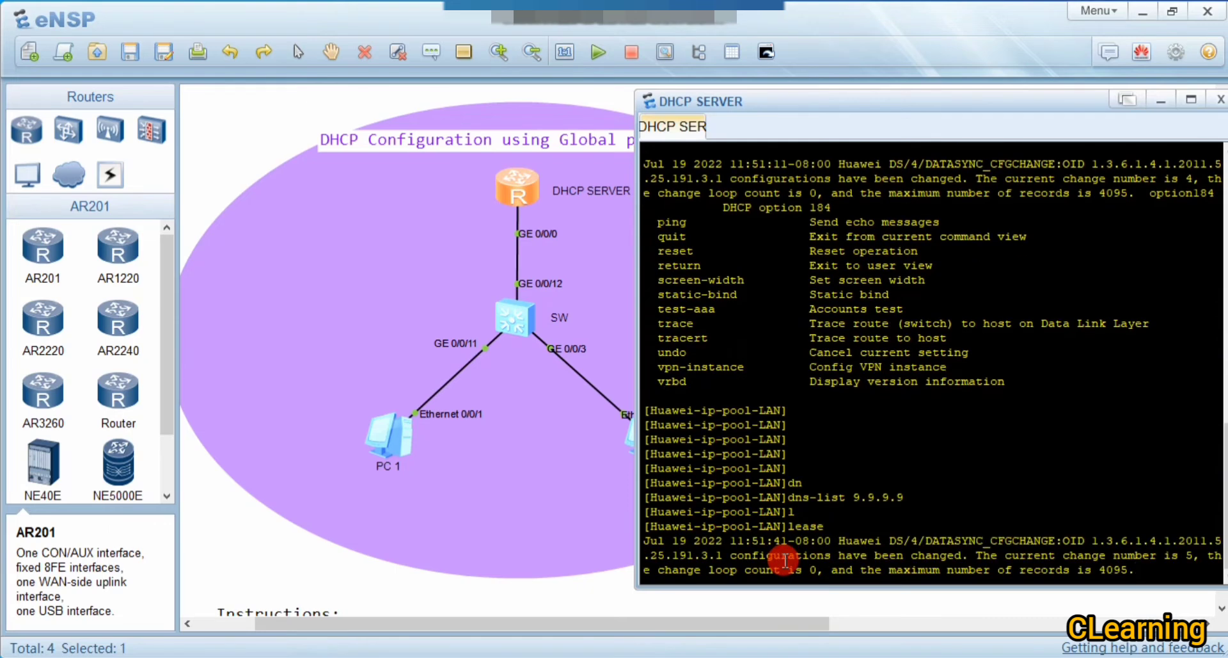
text(l)
key(BackSpace)
text(d)
key(Tab)
text(1)
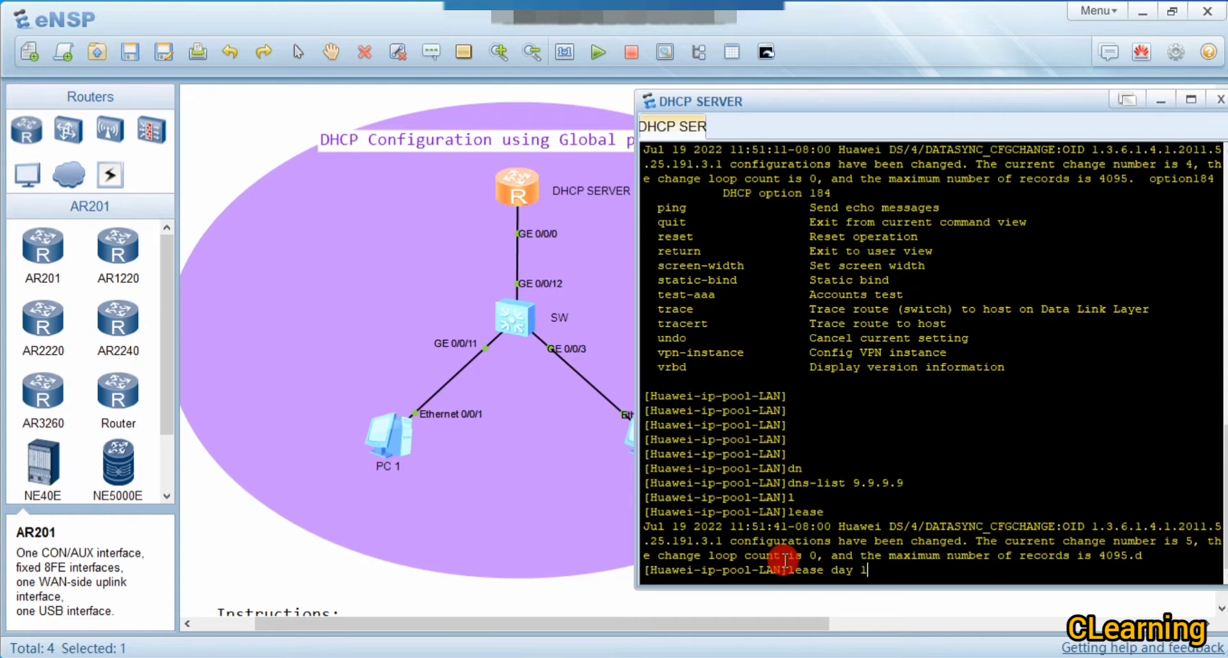
key(Return)
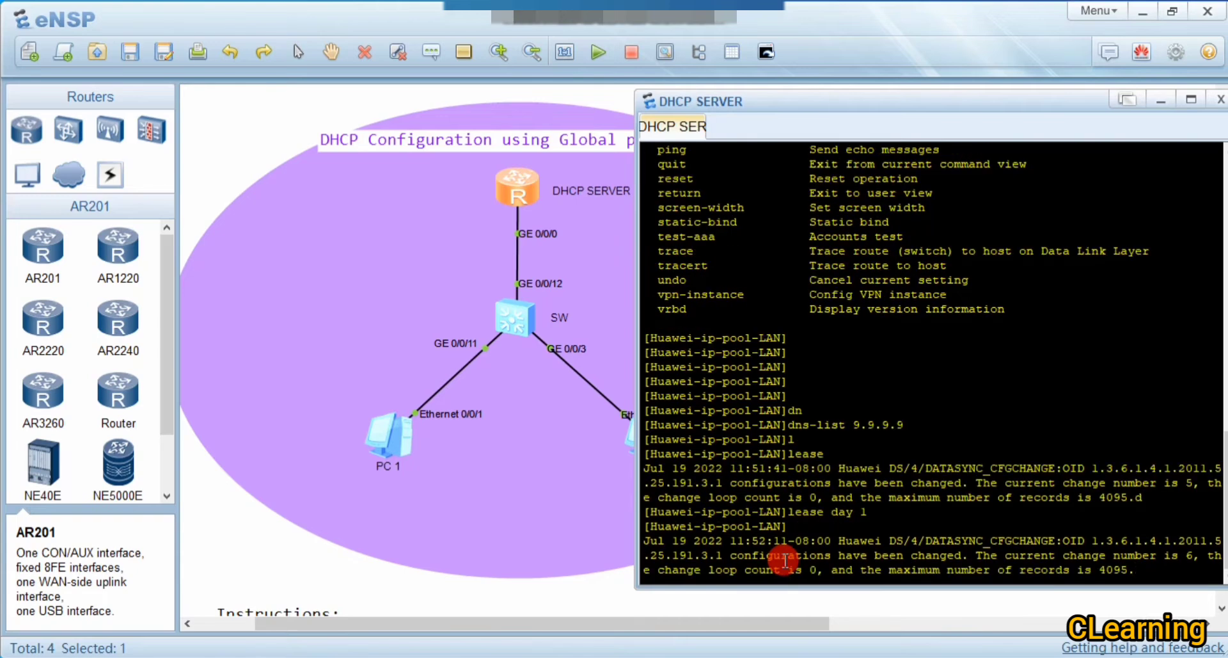
key(Return)
key(Return)
key(Return)
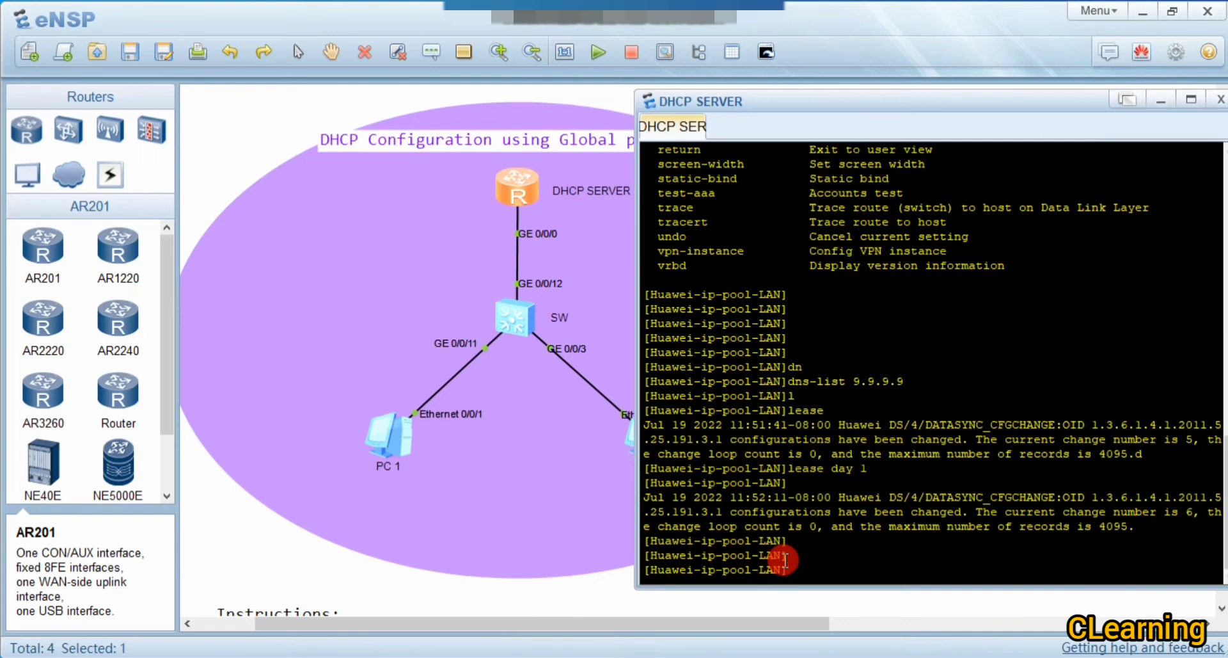
key(Return)
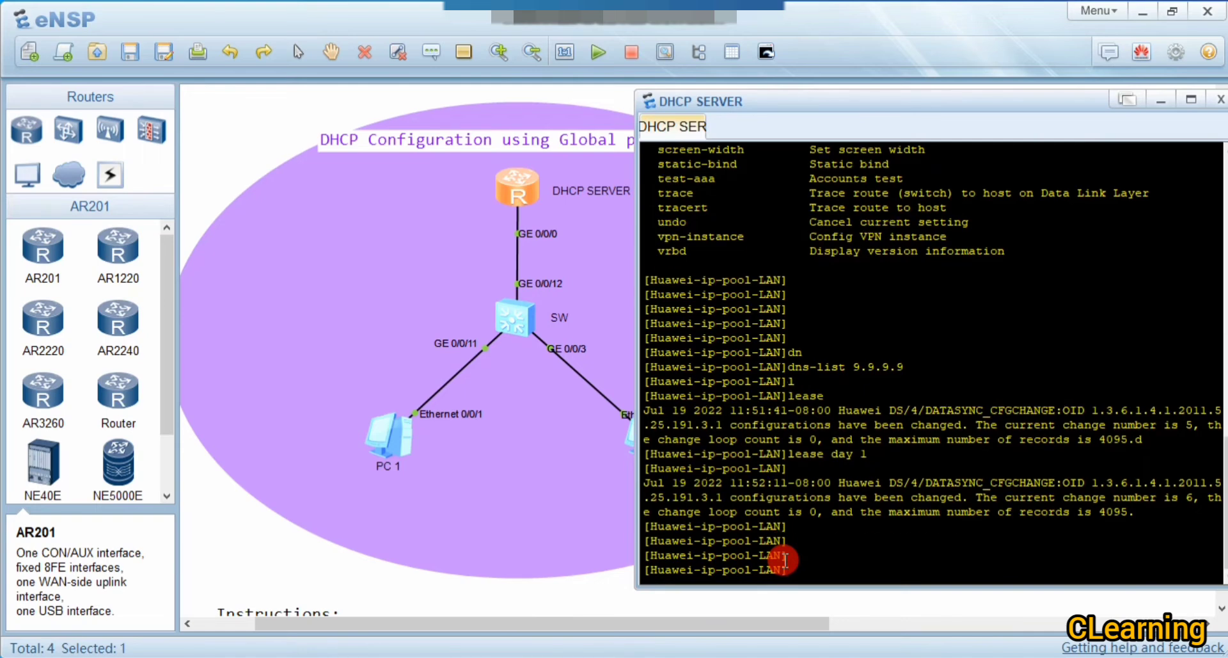
Leave the pool view and enter interface GigabitEthernet0/0/0.
text(q)
key(Return)
key(Return)
key(Return)
key(Return)
key(Return)
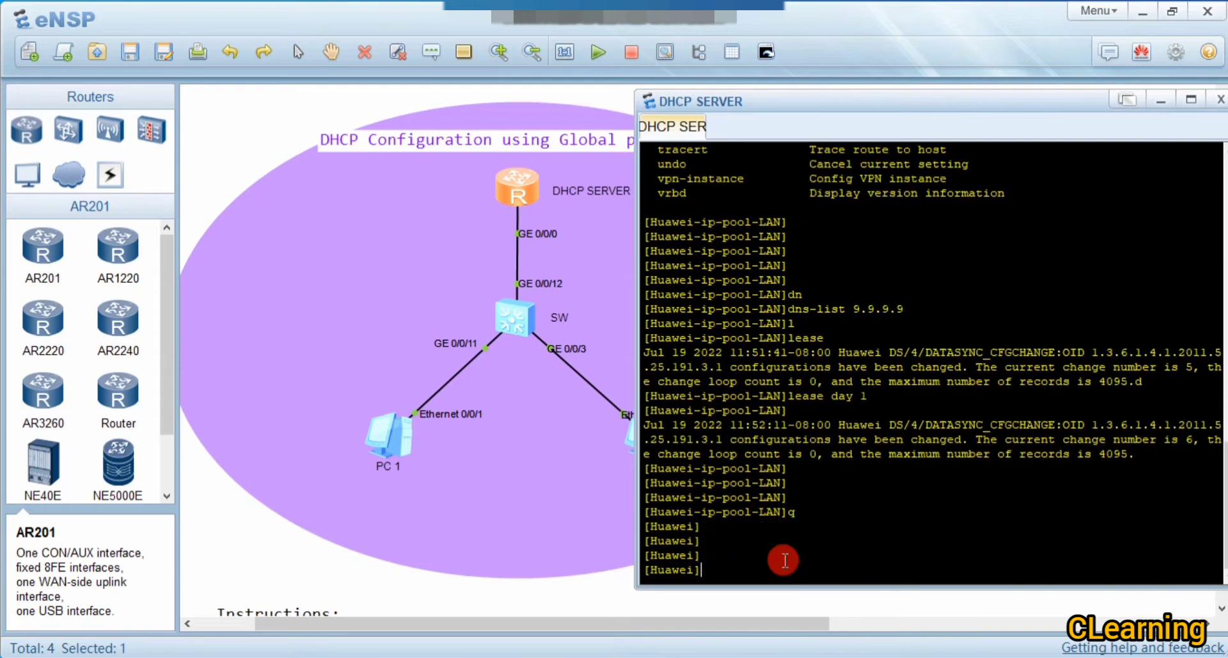
text(int)
key(Tab)
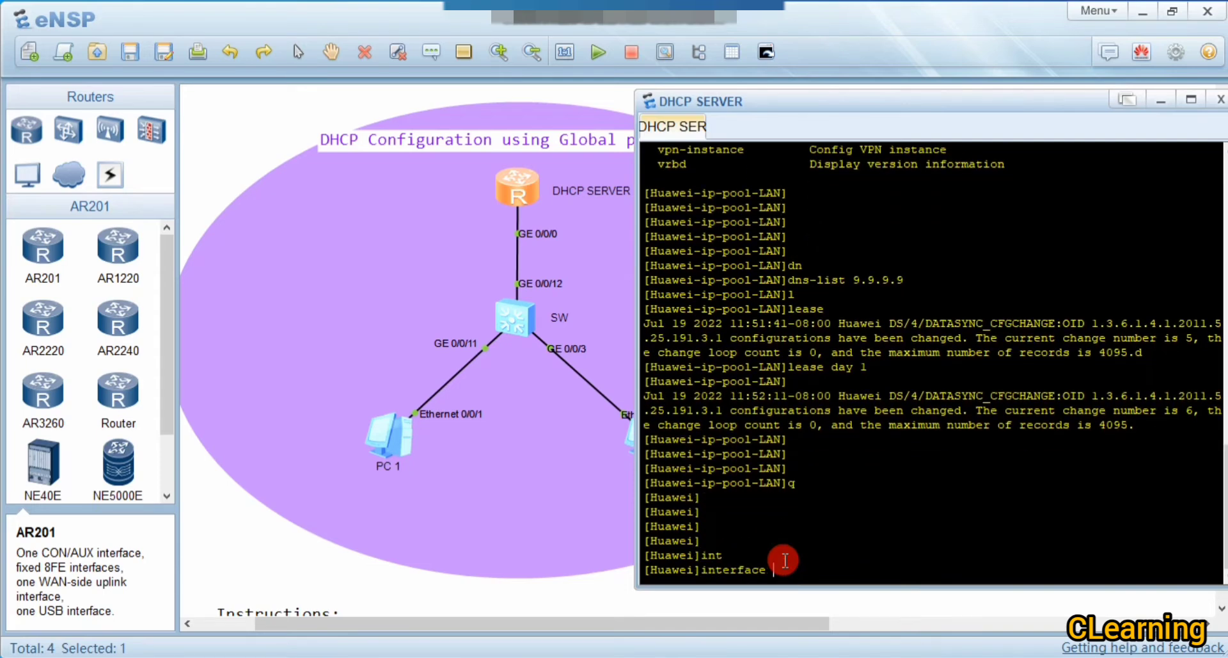
text(gi)
key(Tab)
text(0/0/0)
key(Return)
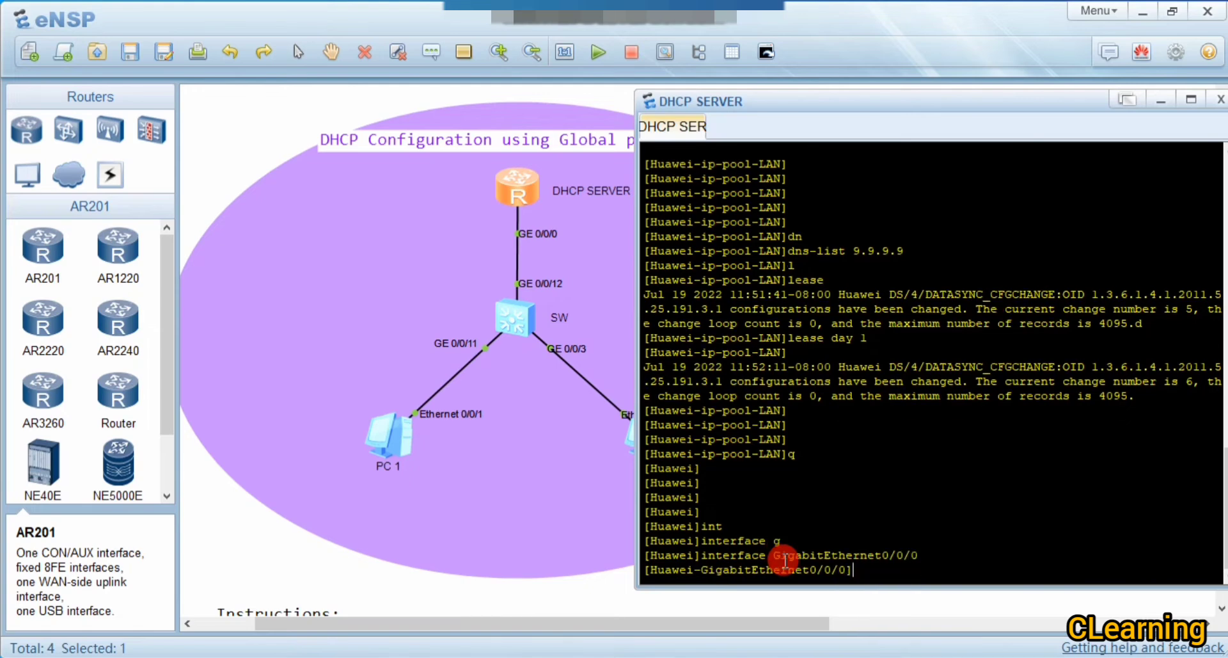
Assign IP address 192.168.1.1/24 to GigabitEthernet0/0/0.
text(ip ad)
key(Tab)
text(192.)
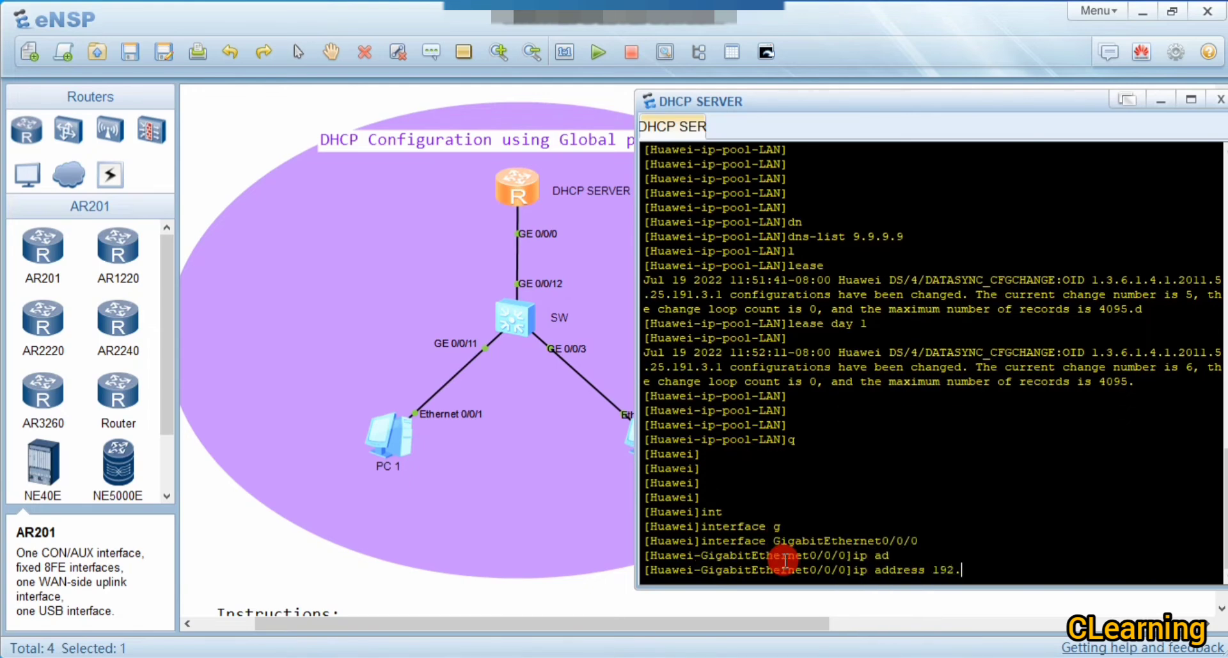
text(168.1.1 24)
key(Return)
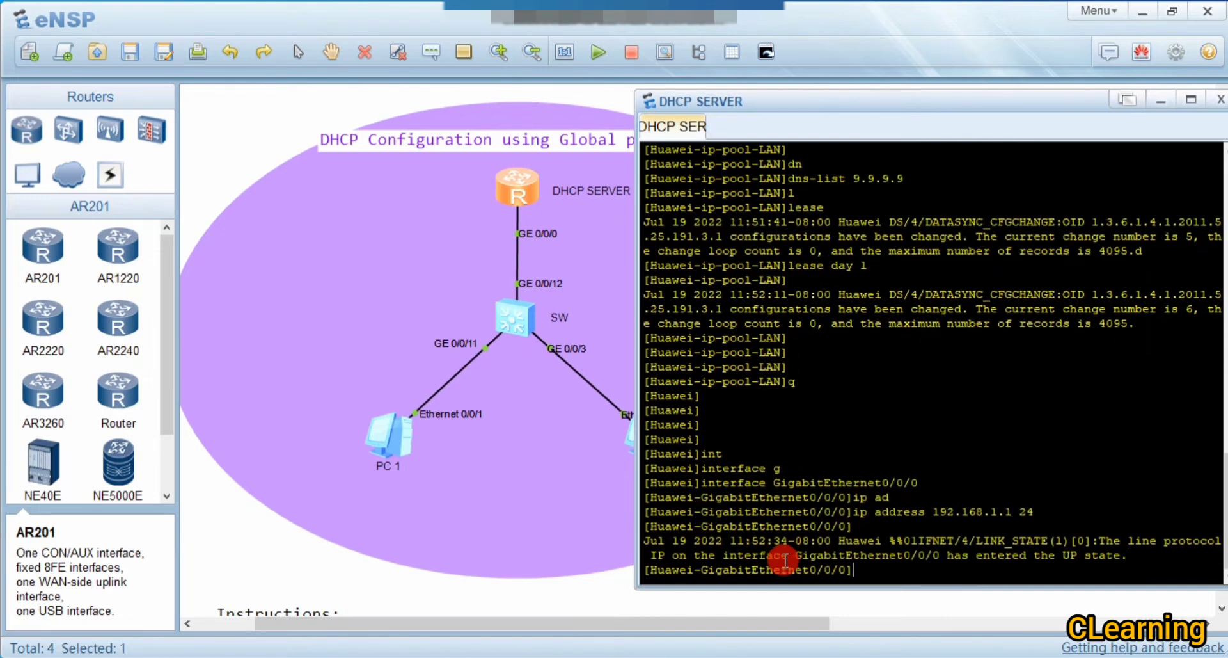
key(Return)
key(Return)
key(Return)
key(Return)
key(Return)
key(Return)
key(Return)
key(Return)
key(Return)
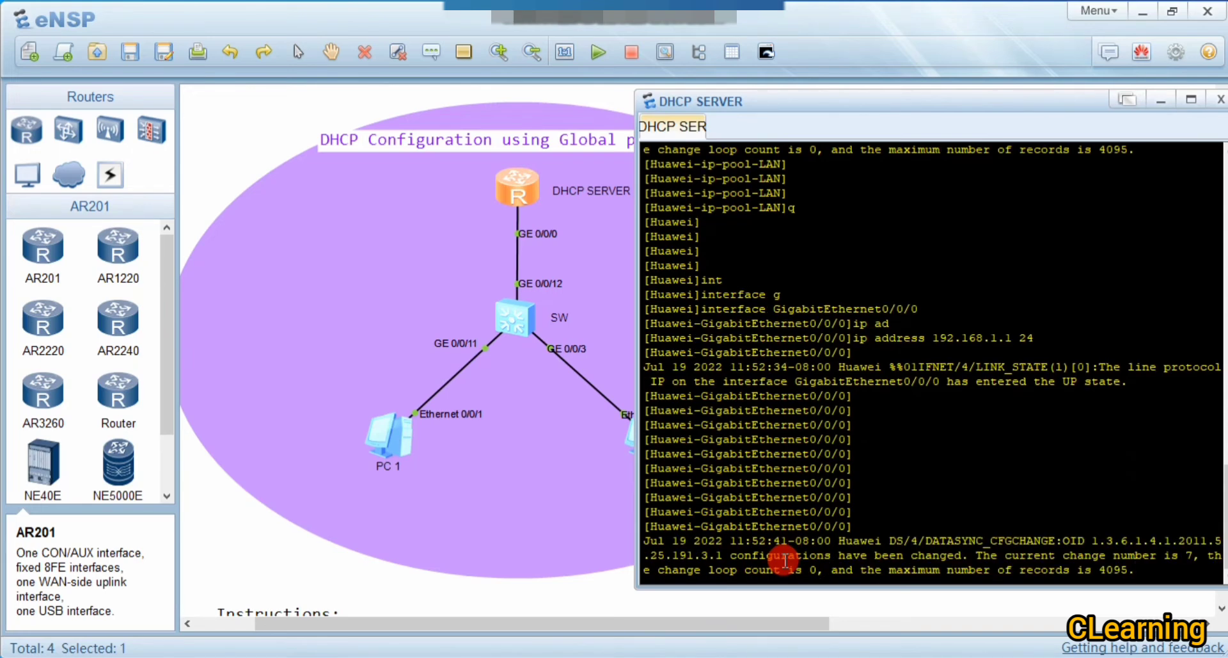
key(Return)
key(Return)
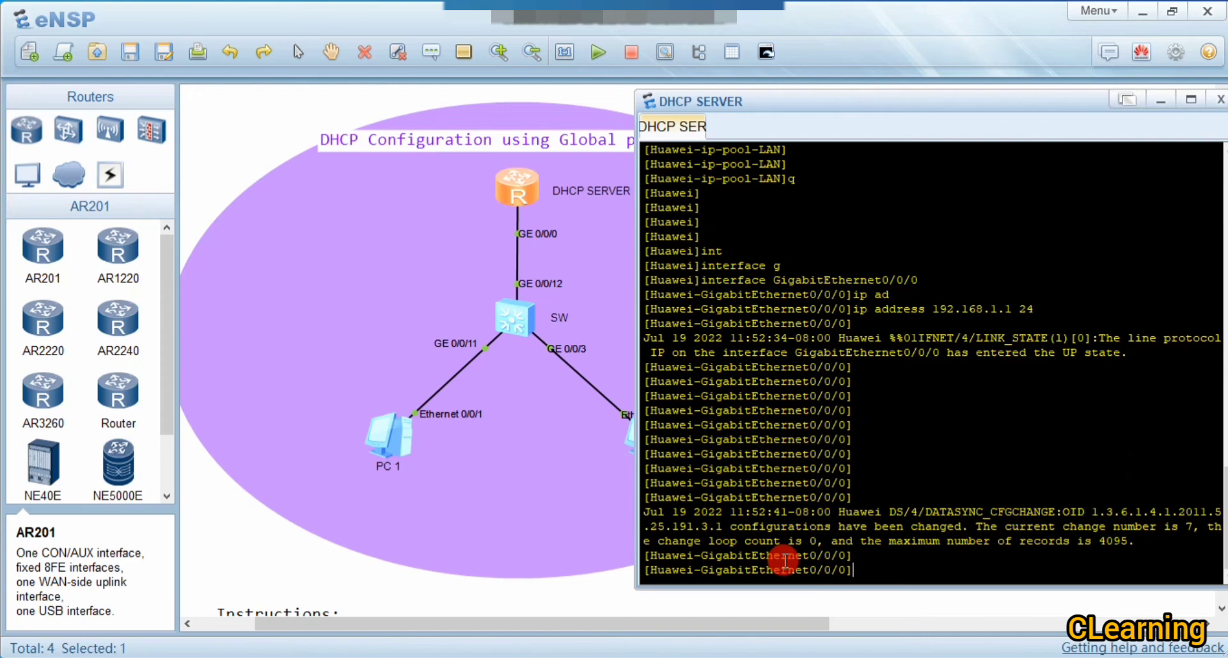
Run dhcp select global on GigabitEthernet0/0/0 so it serves addresses from pool LAN.
text(dh)
key(Tab)
text(s)
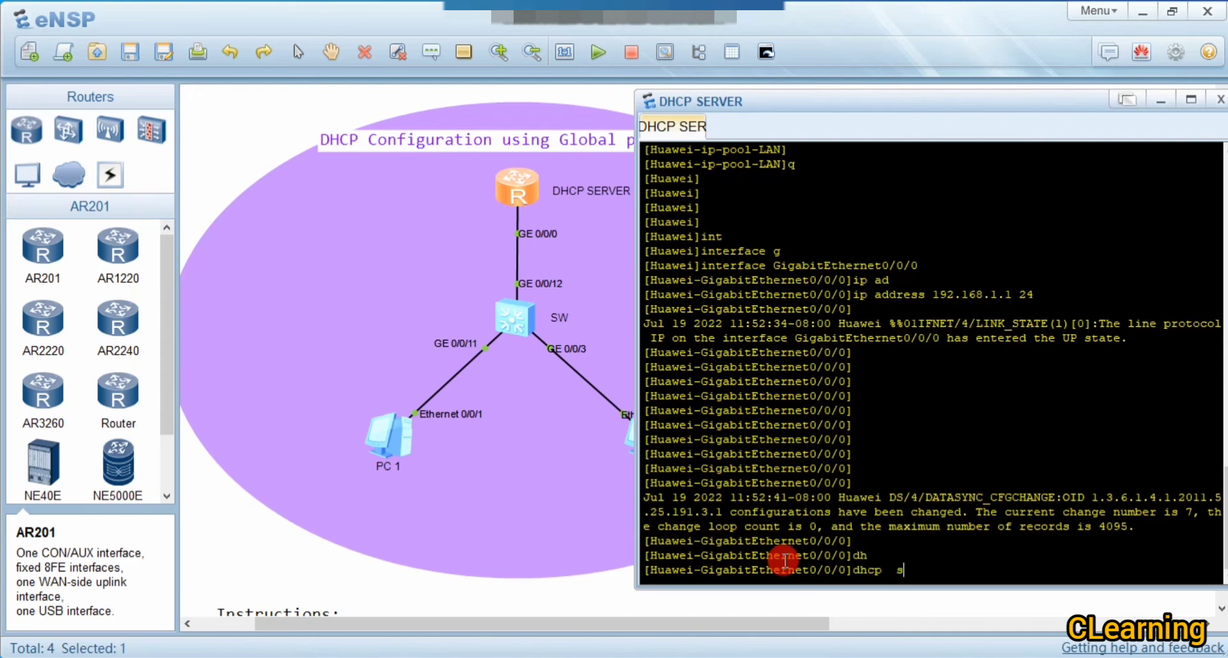
text(e)
key(Tab)
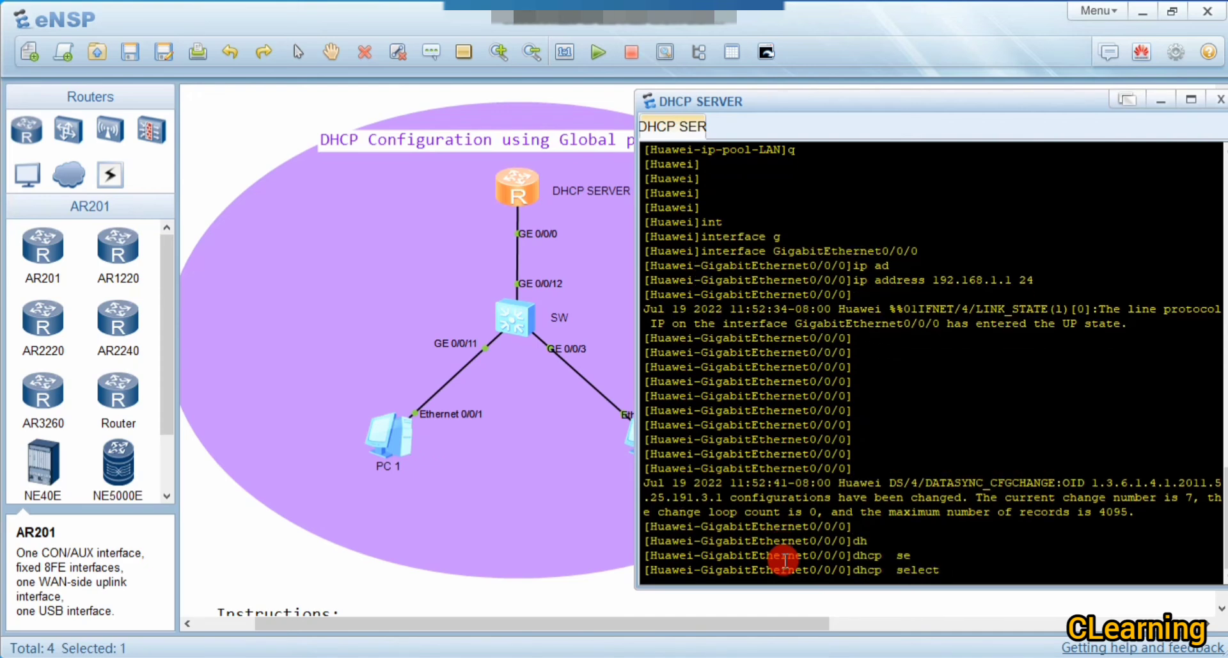
text(?)
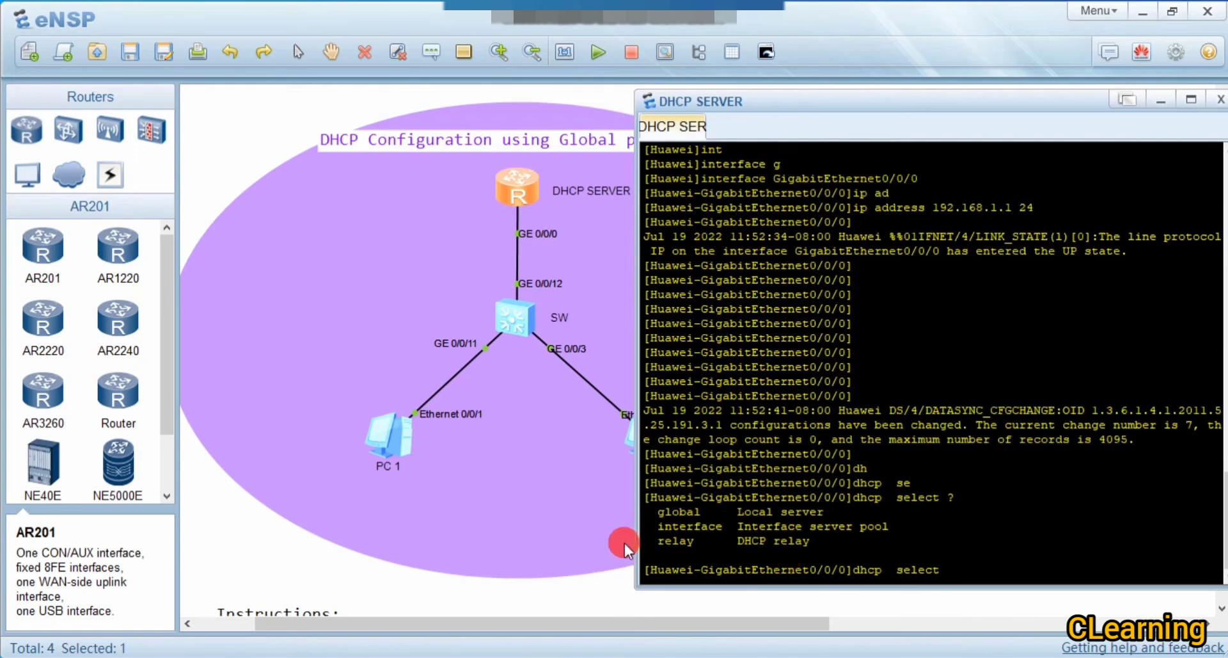
drag(638, 526, 727, 532)
click(959, 577)
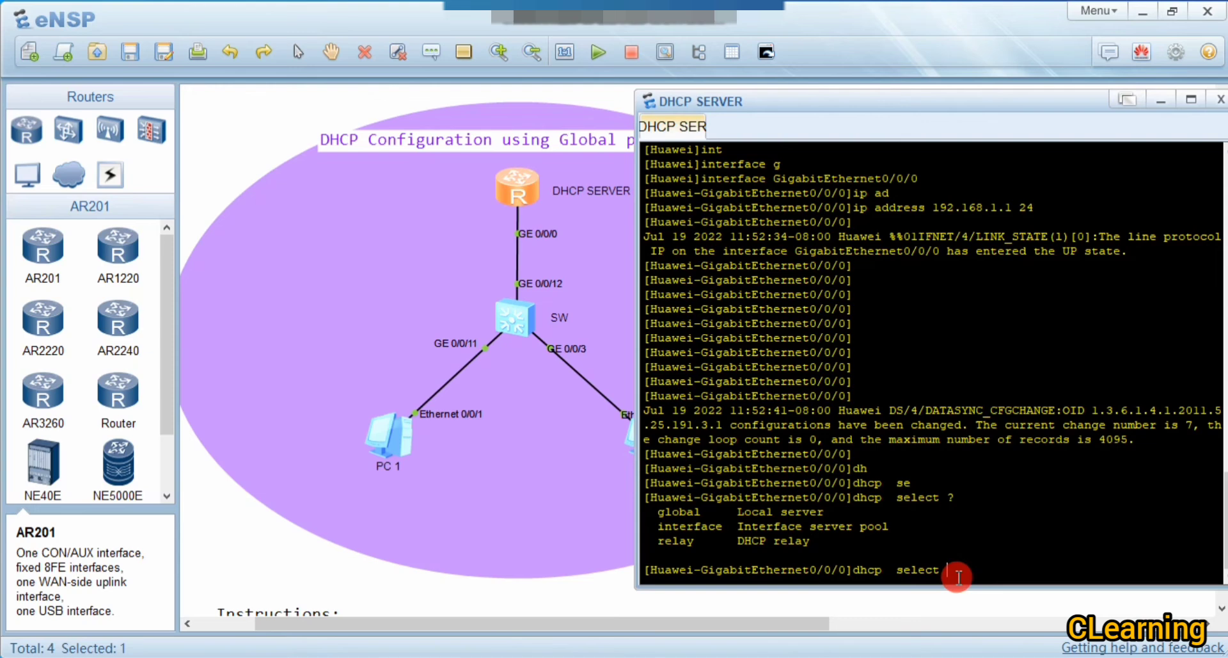
text(g)
key(Tab)
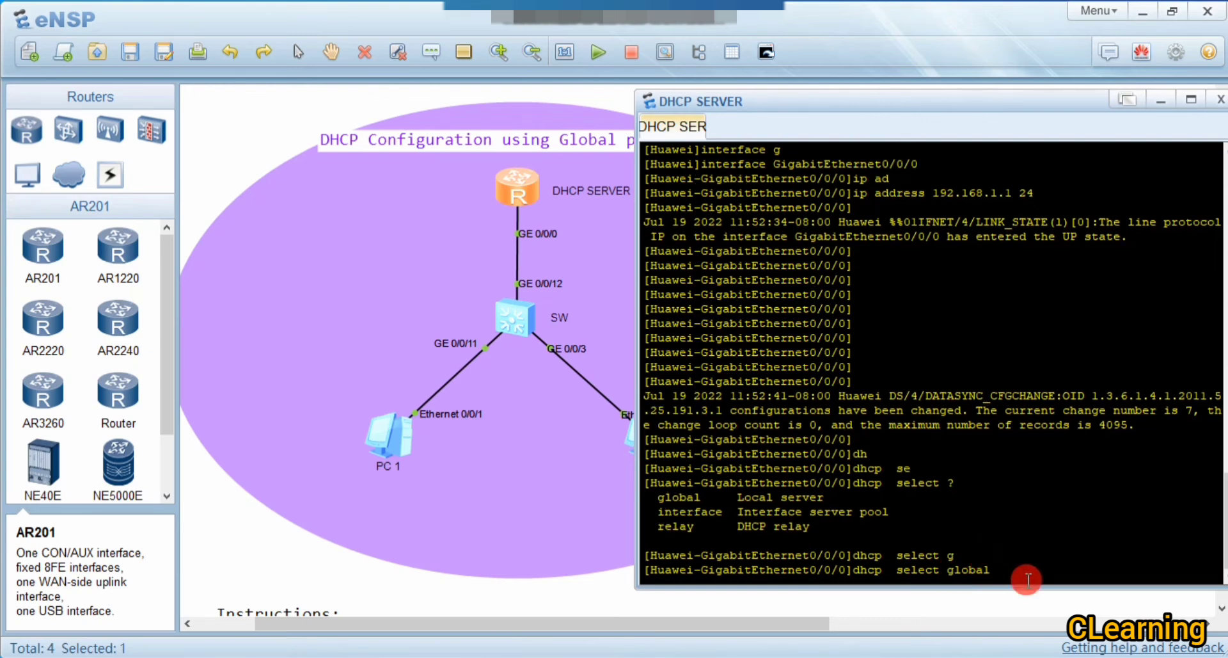
drag(1020, 576, 844, 586)
click(901, 579)
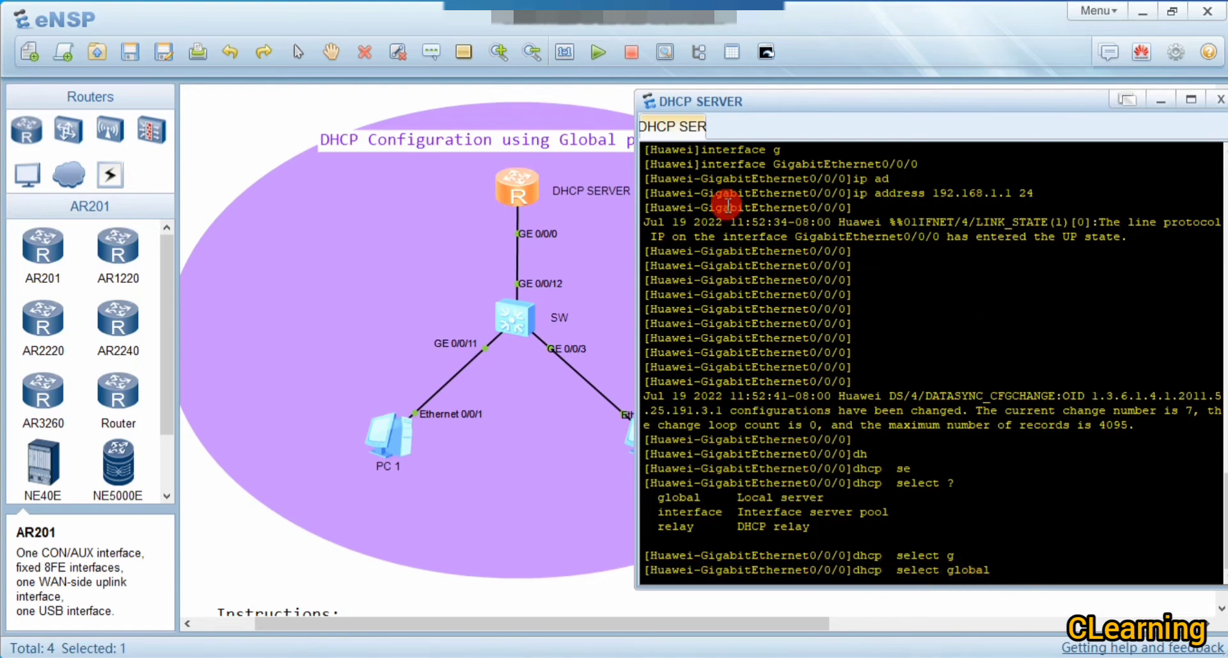
key(Return)
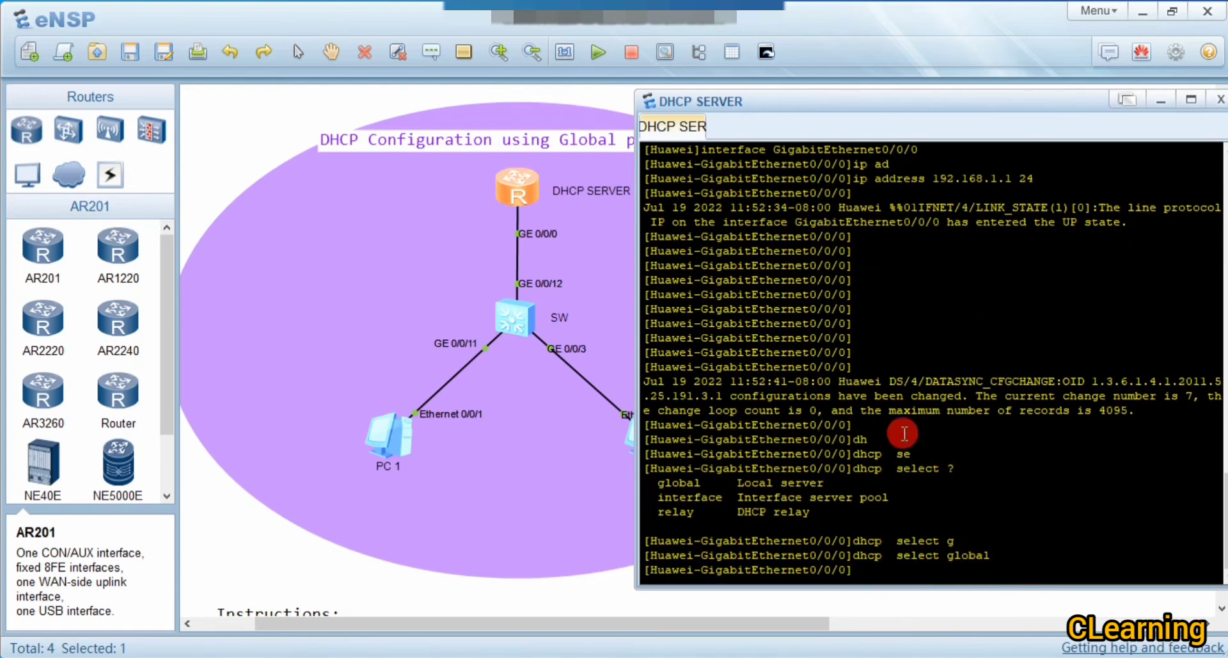
Switch PC 1's IPv4 configuration to DHCP and apply it.
click(597, 493)
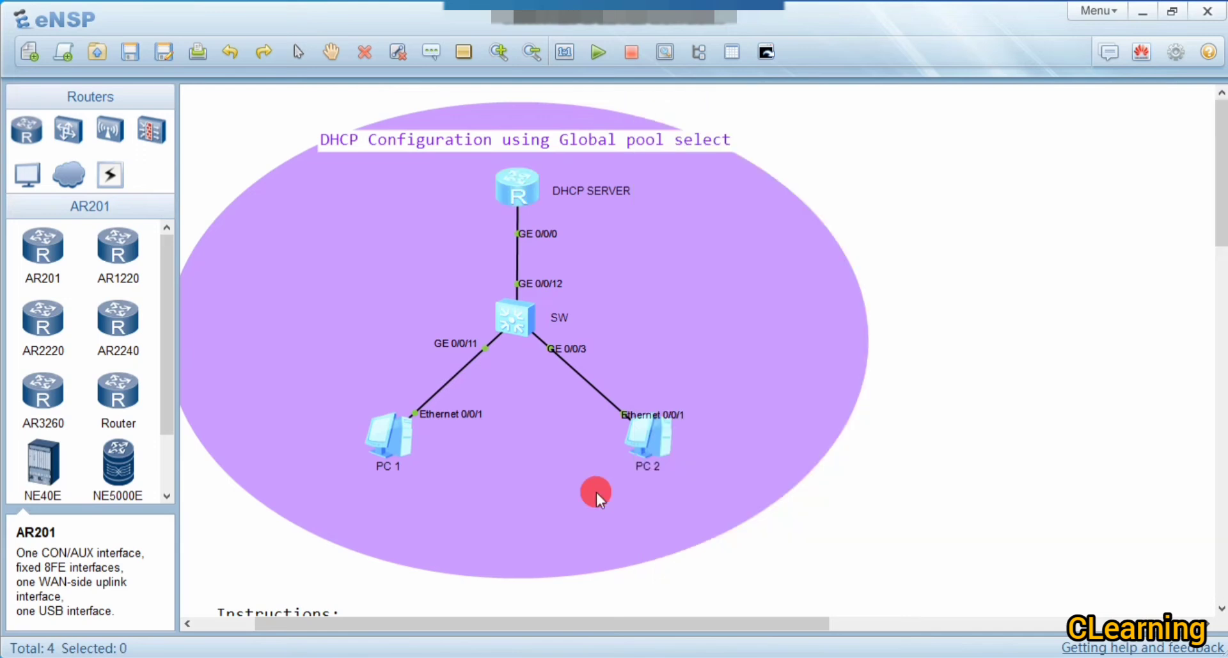
double_click(400, 450)
click(413, 264)
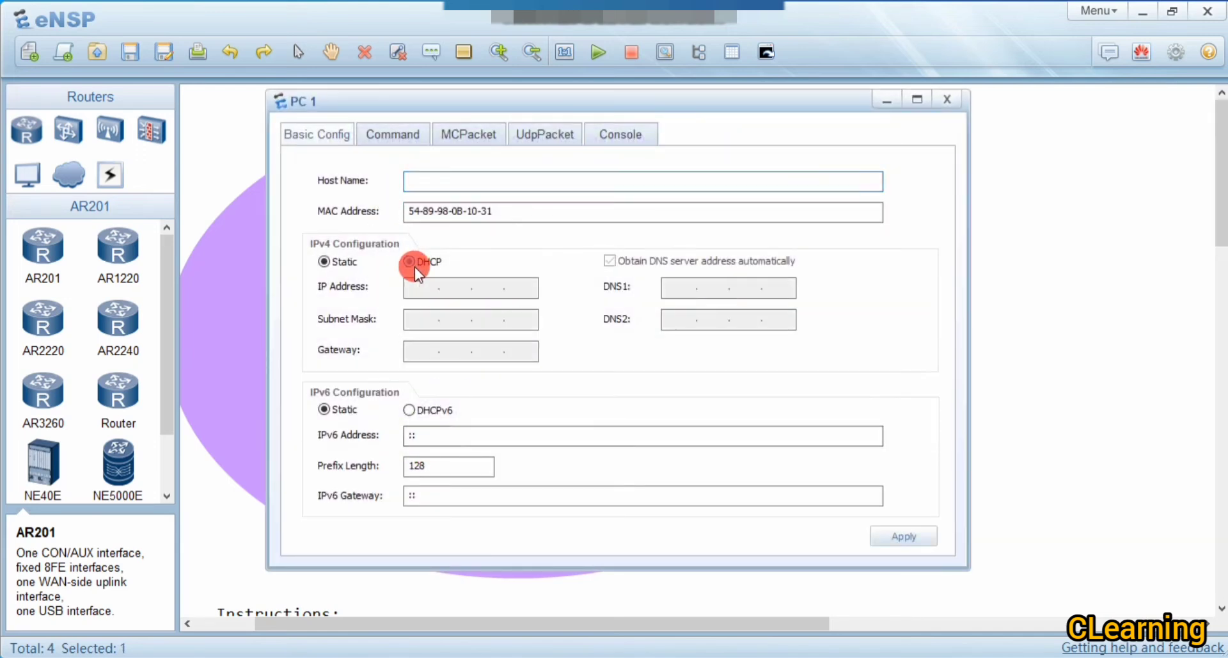
click(886, 537)
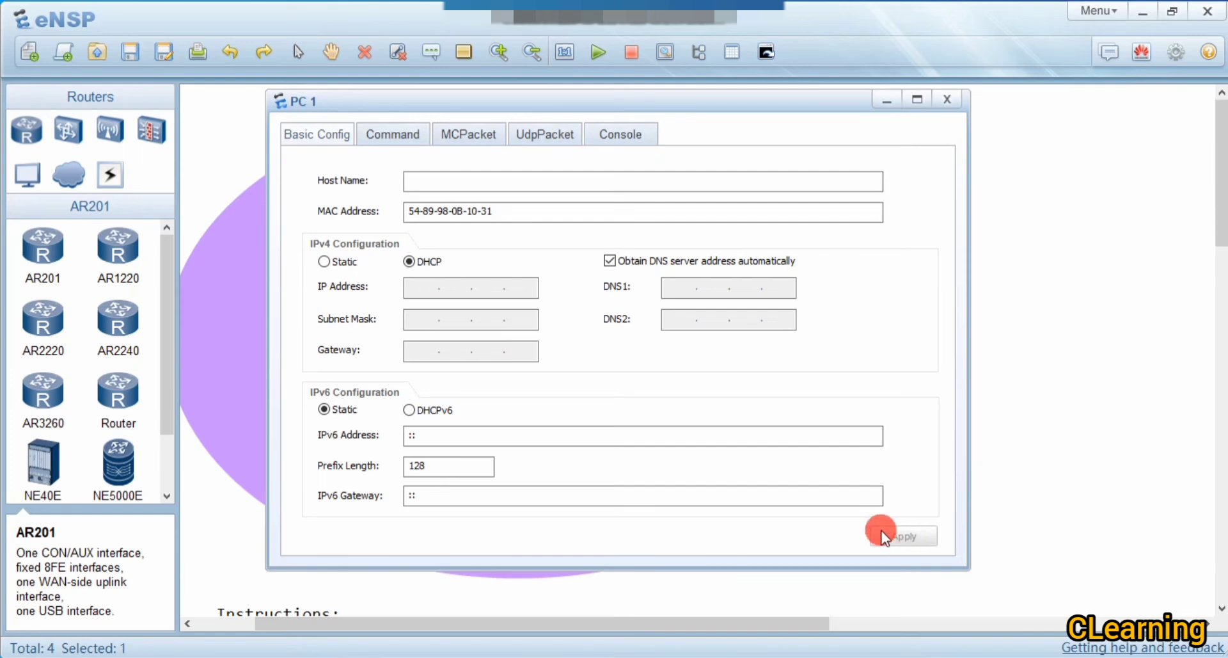
Run ipconfig on PC 1 and confirm it leased 192.168.1.254.
click(392, 135)
text(ip)
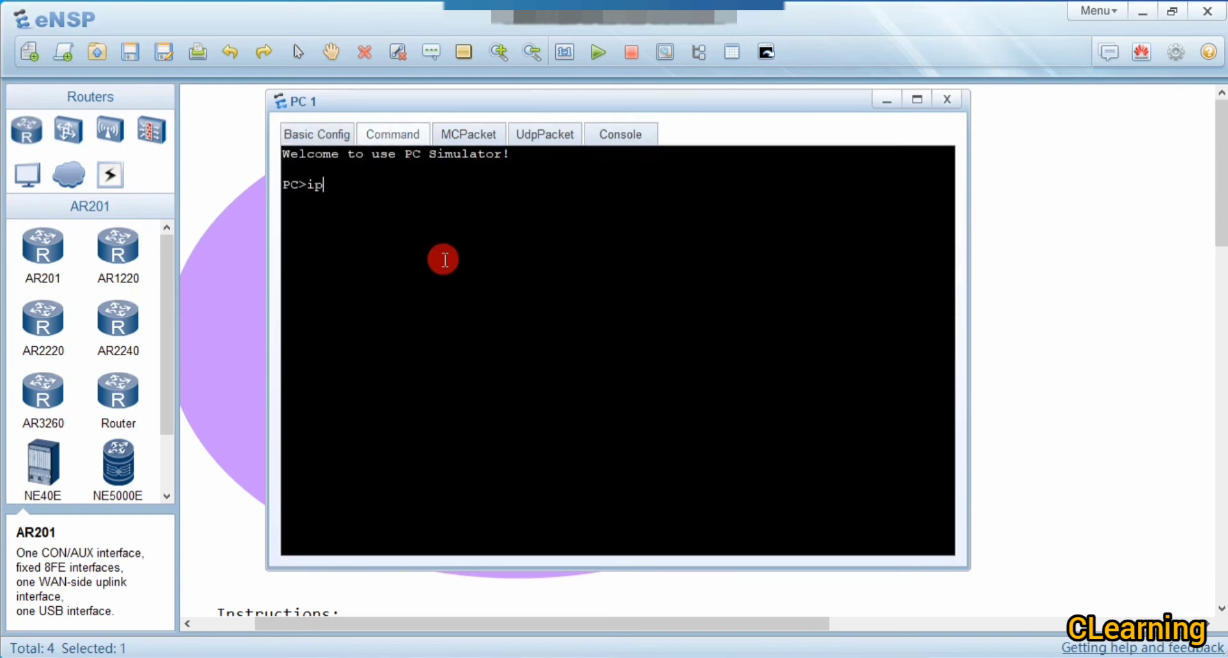
text(config)
key(Return)
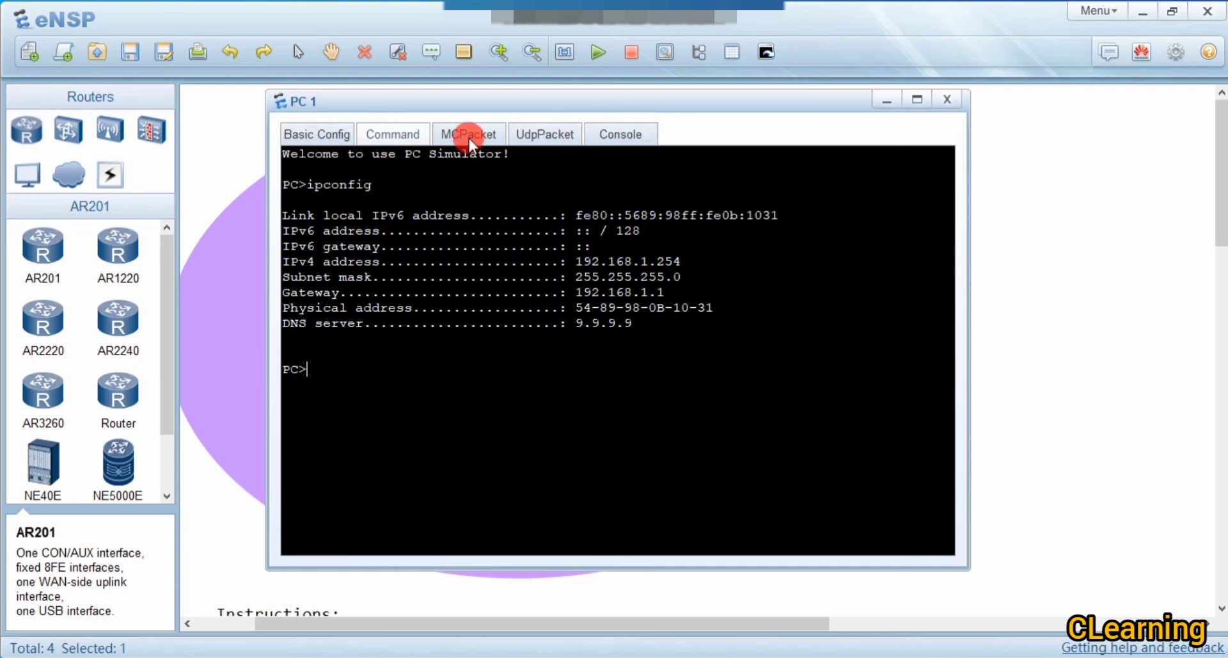
drag(428, 103, 917, 115)
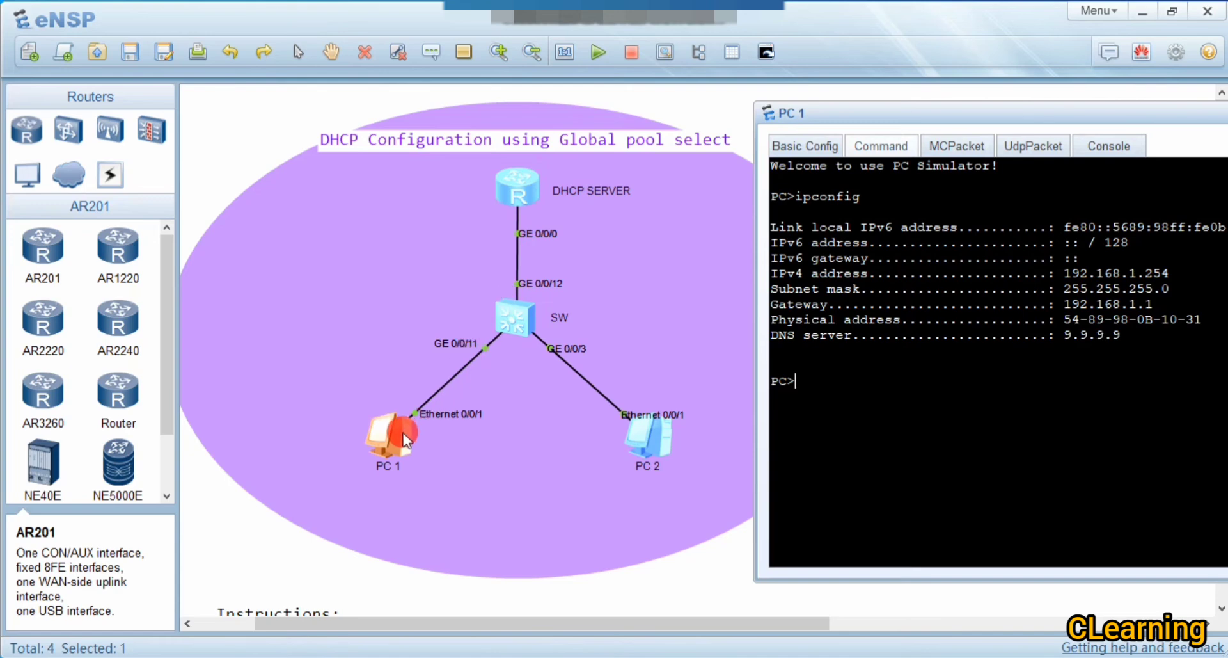
drag(1171, 273, 1064, 277)
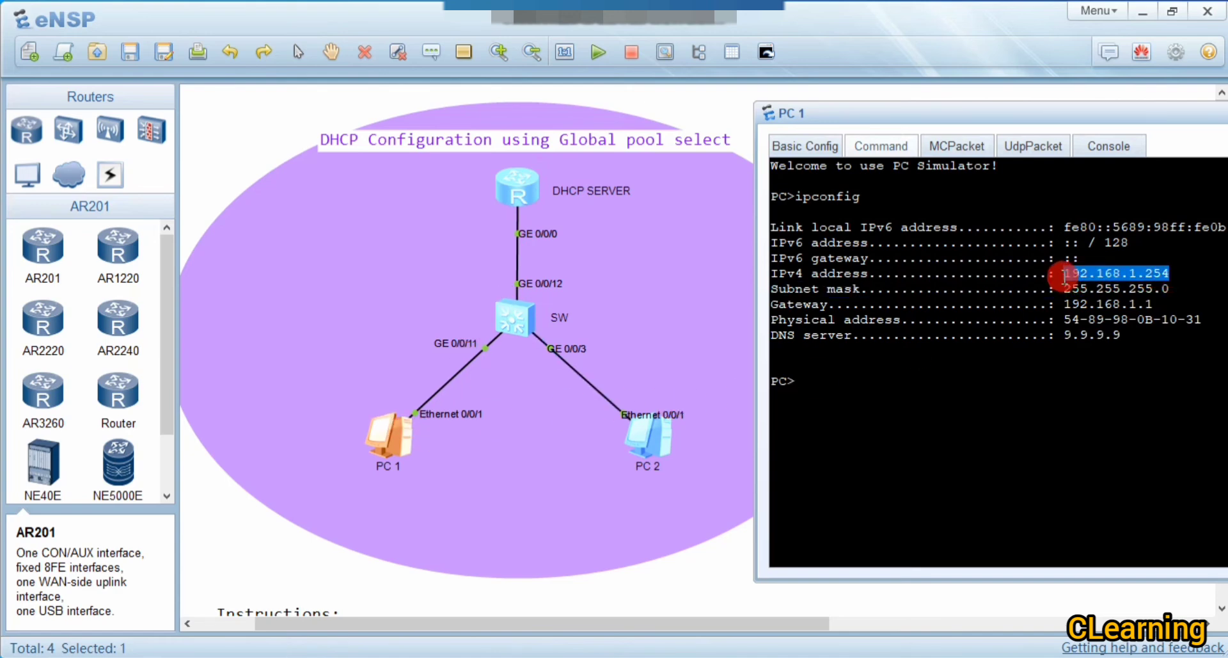
Switch PC 2's IPv4 configuration to DHCP.
click(647, 433)
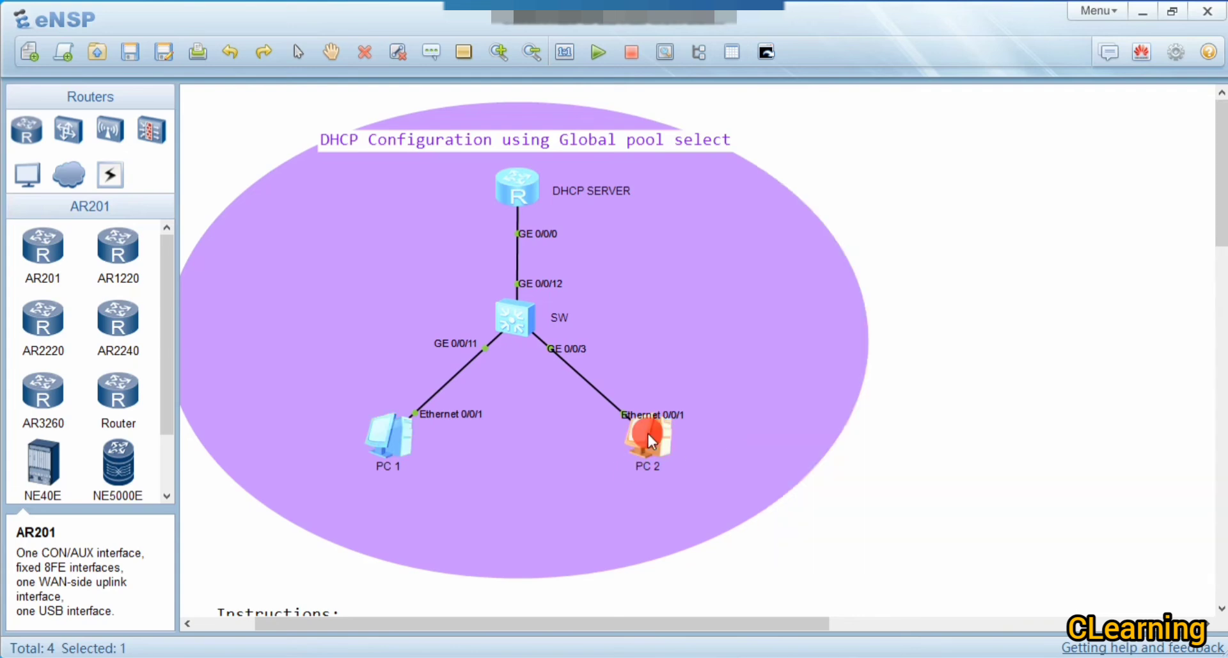
drag(647, 434, 646, 431)
double_click(642, 447)
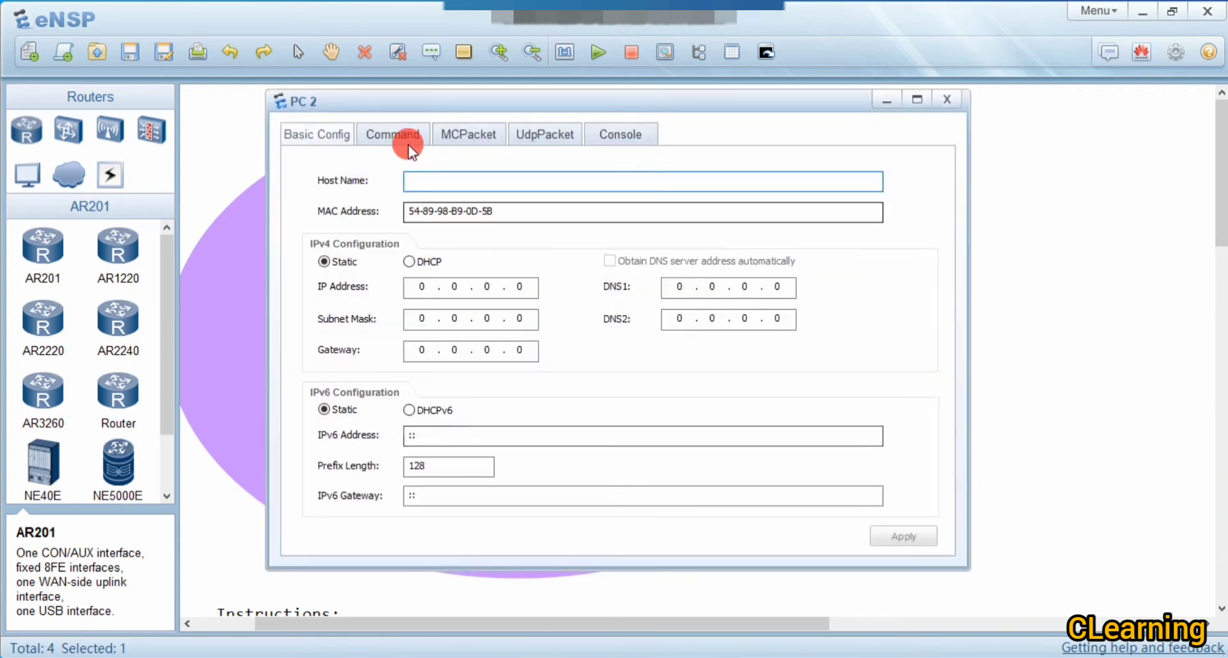
click(387, 136)
click(337, 145)
click(411, 263)
Run ipconfig on PC 2 and confirm it leased 192.168.1.253.
click(393, 135)
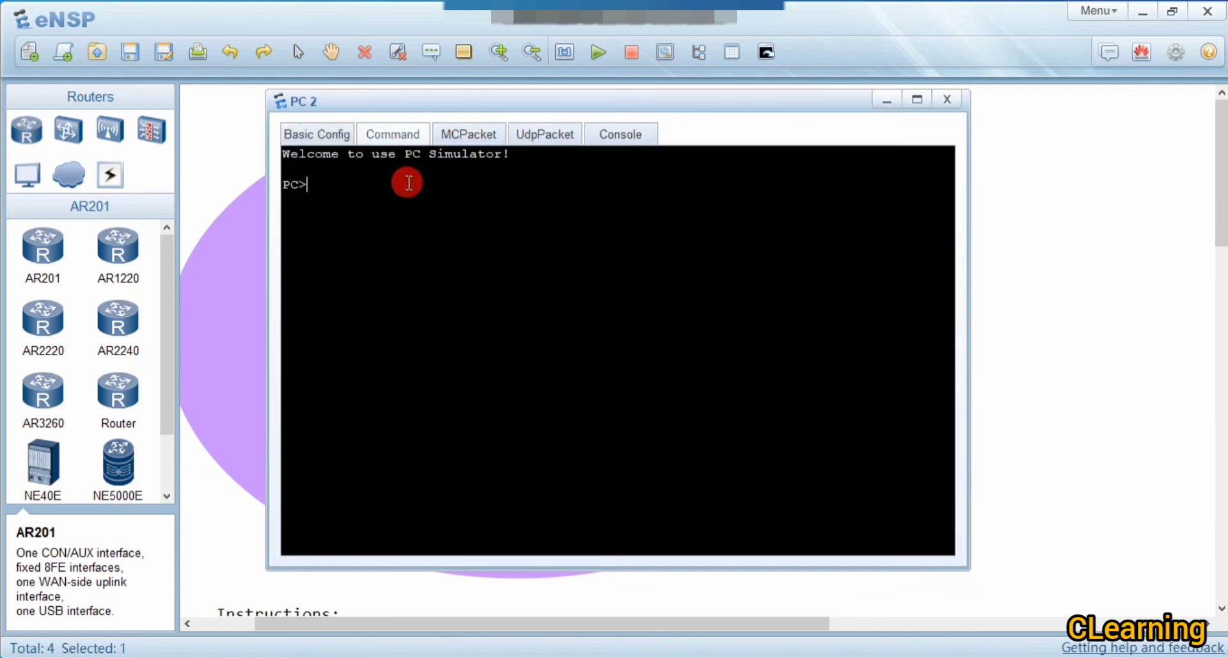
text(ipcond)
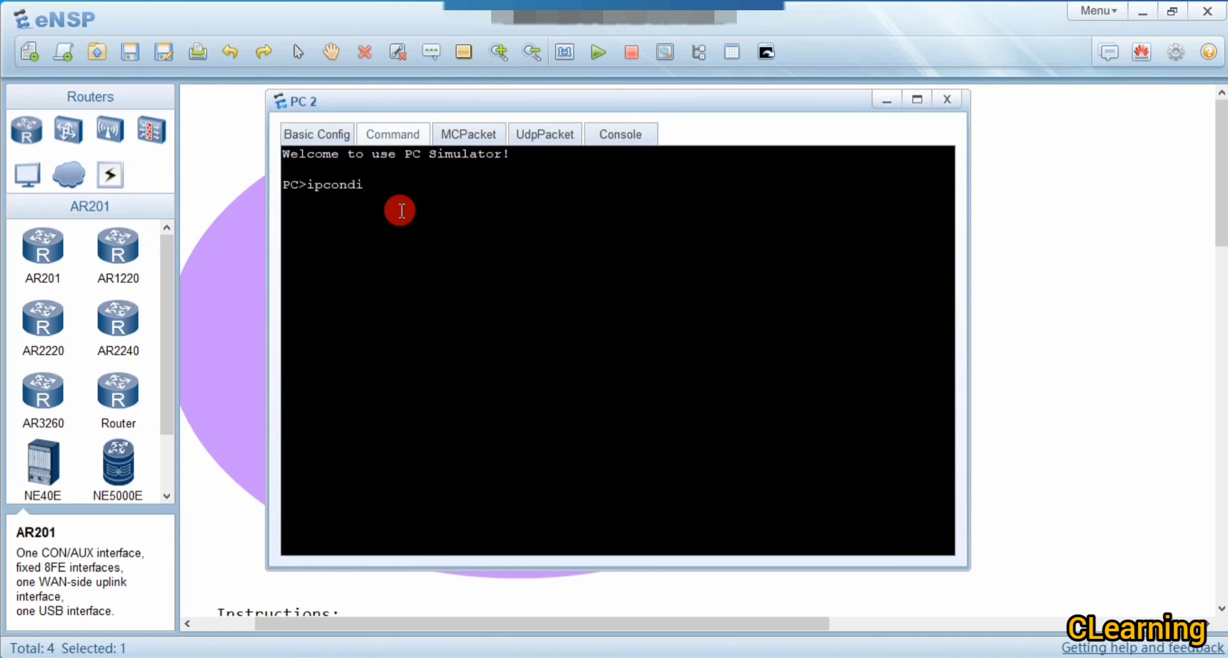
key(BackSpace)
text(fig)
key(Return)
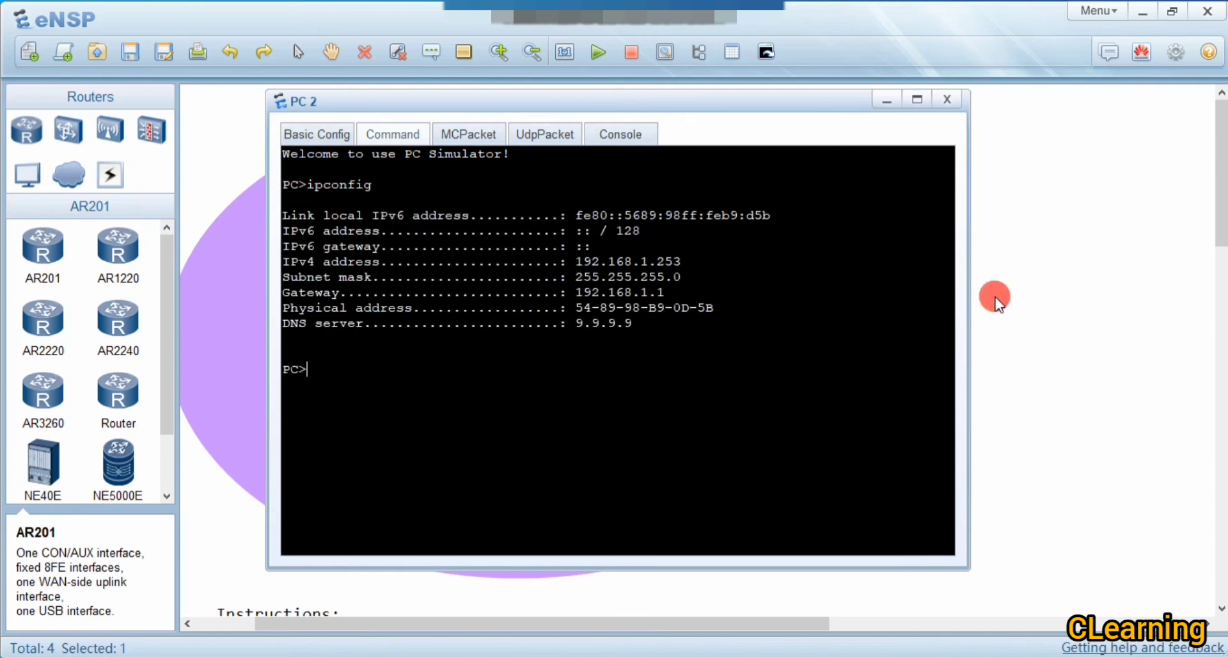
Ping the gateway 192.168.1.1 and PC 1 at 192.168.1.254 from PC 2.
text(ping 192.16)
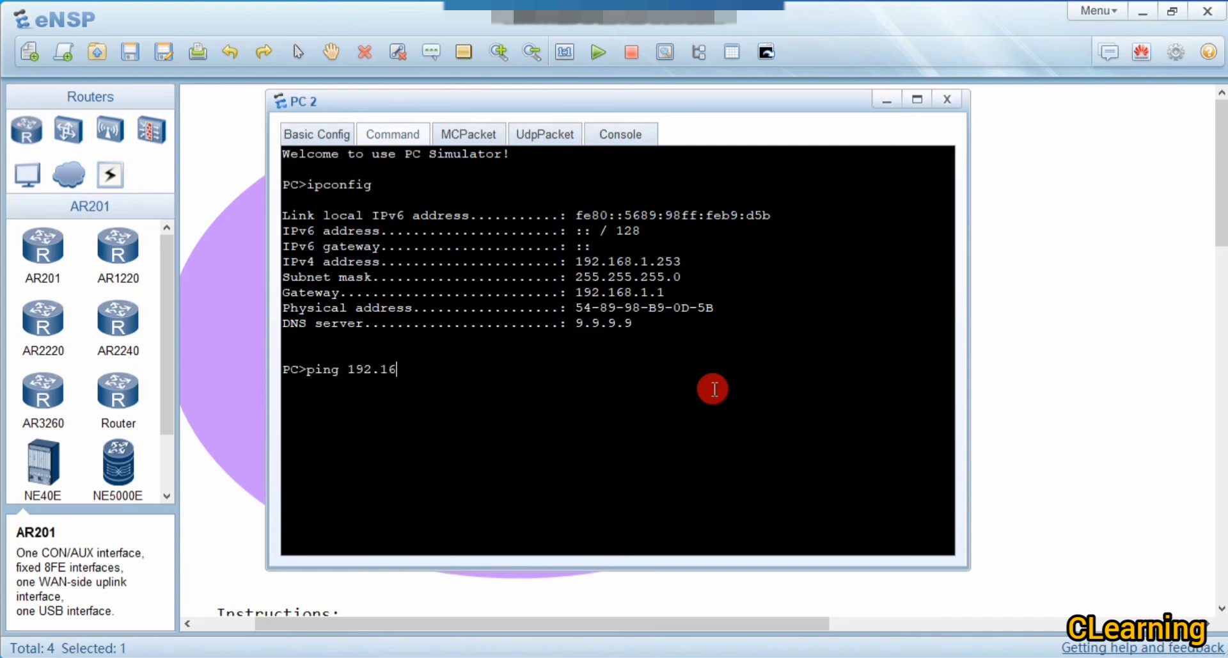
text(8.1.1)
key(Return)
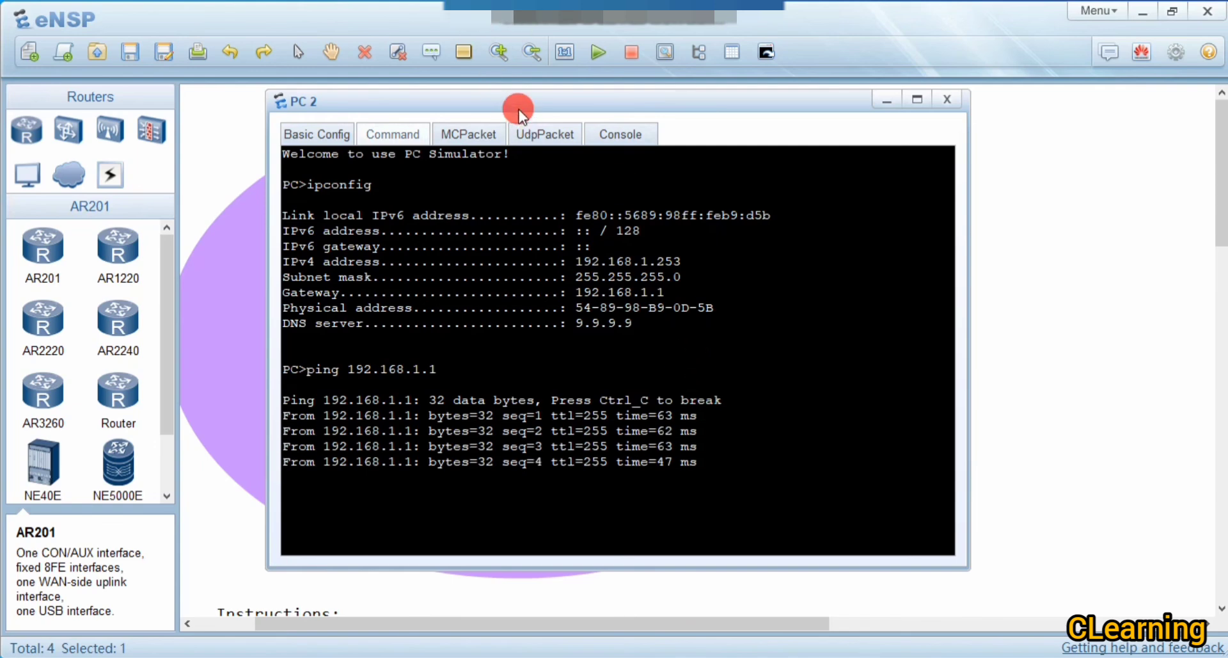
drag(519, 110, 672, 106)
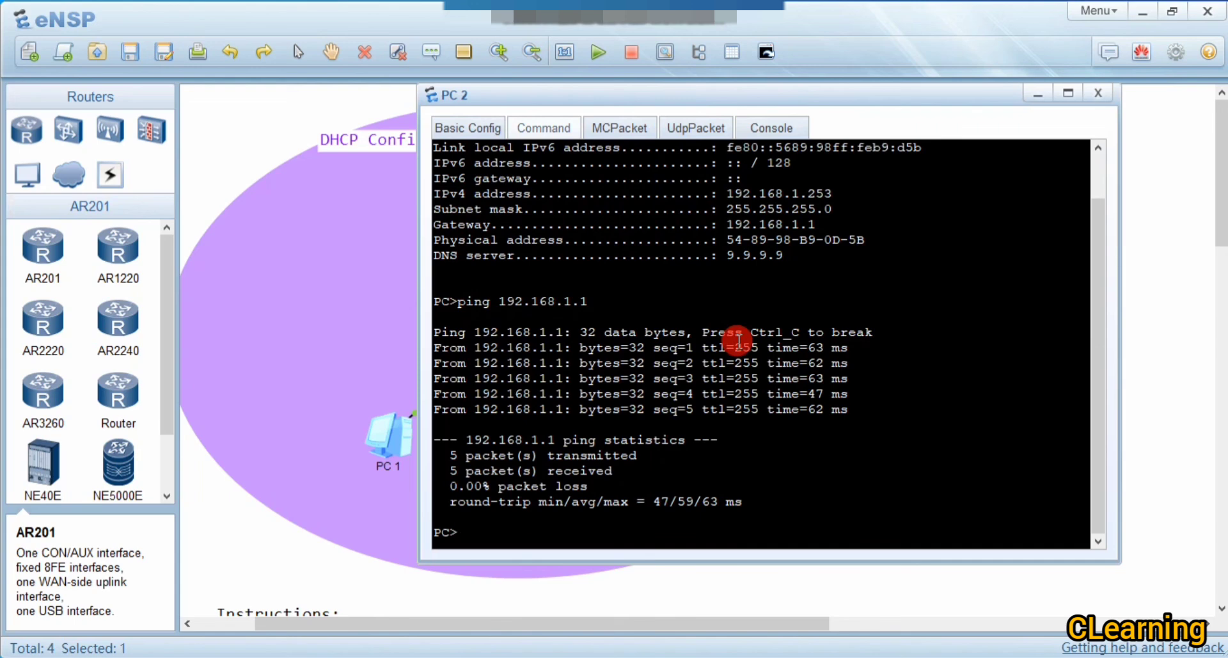
text(ping 192.168.1.254)
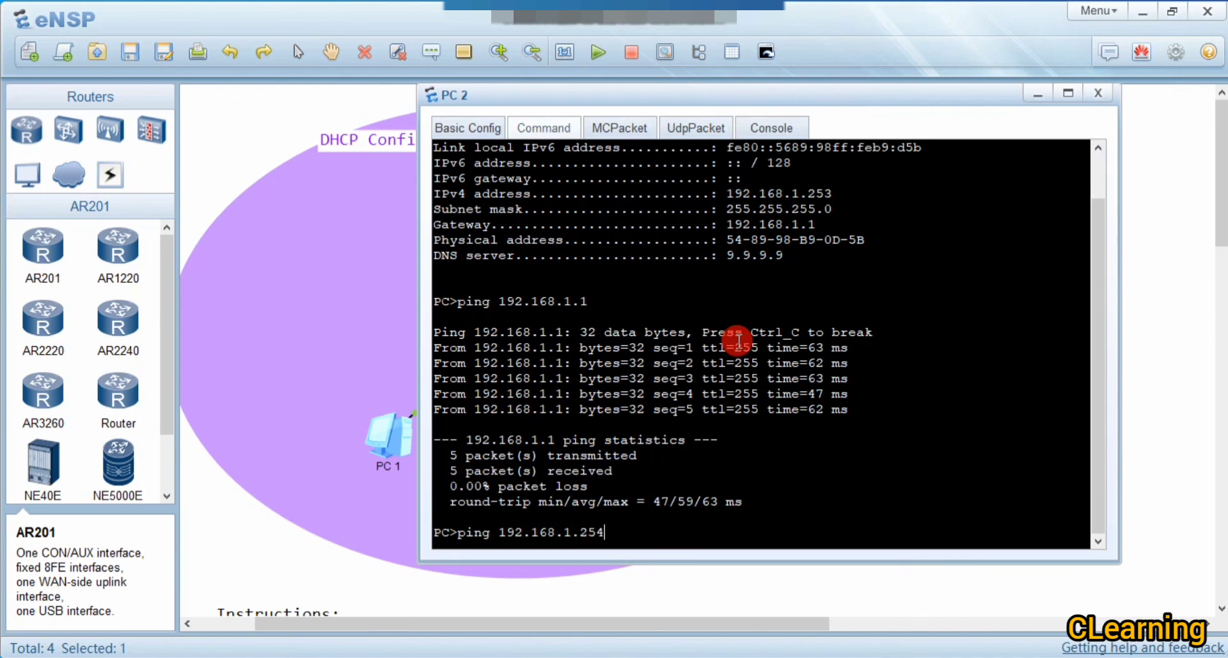
key(Return)
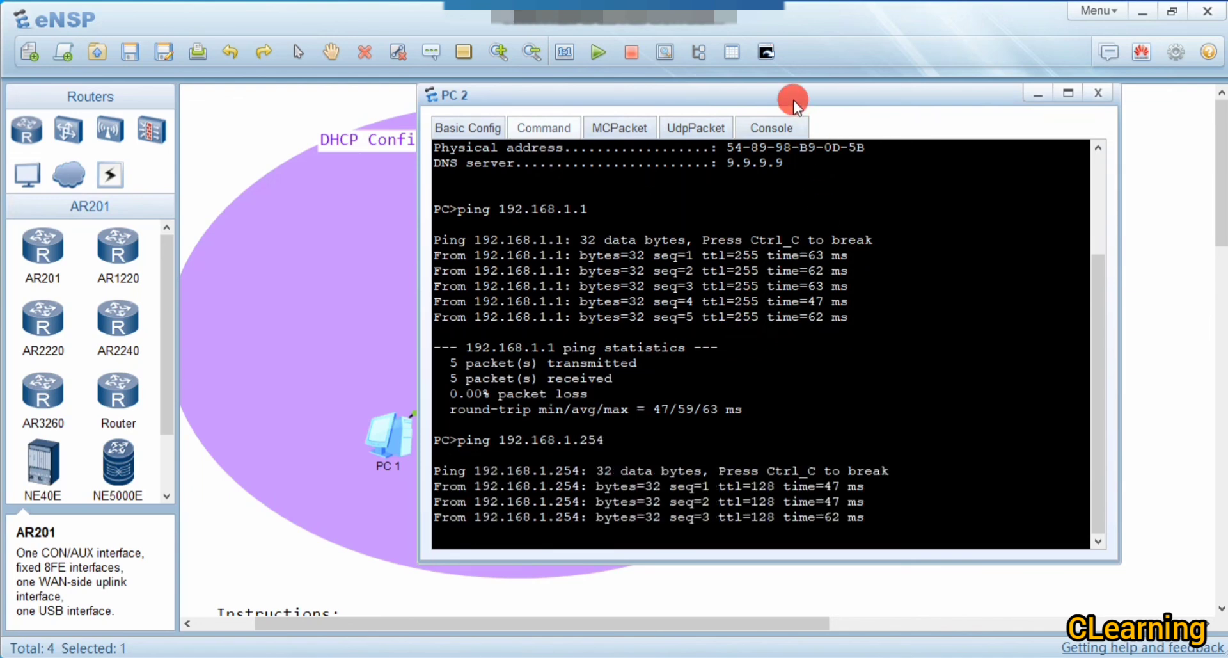
drag(794, 100, 790, 109)
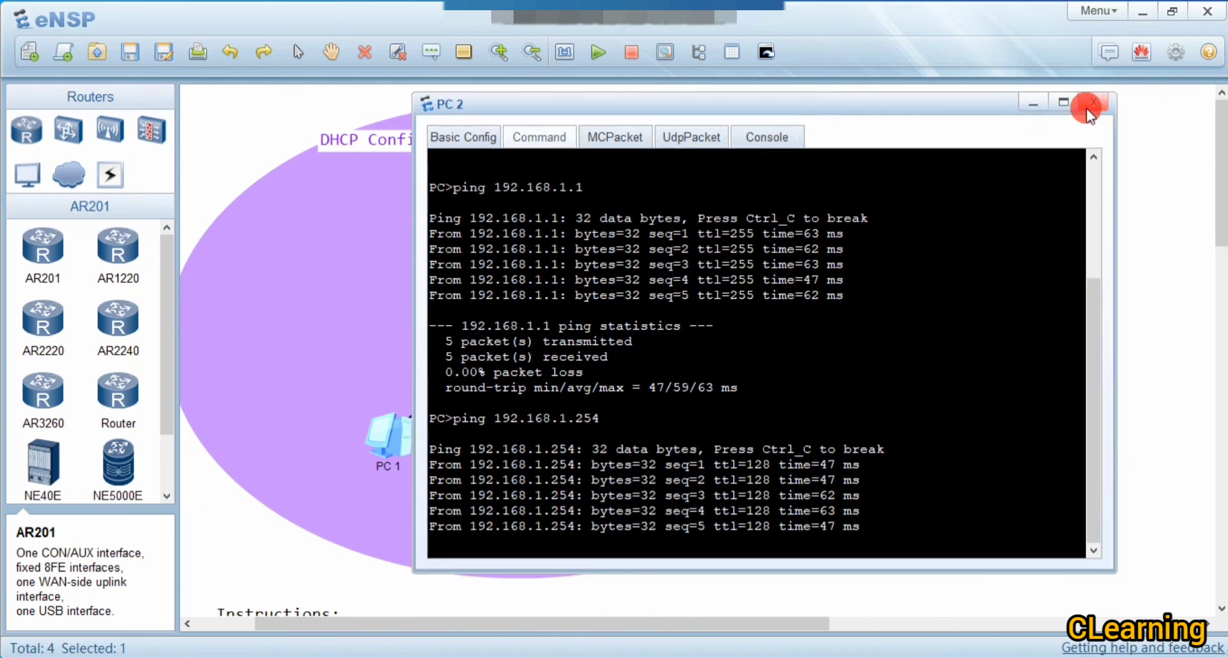
Close the PC 2 window to reveal the DHCP topology.
click(1092, 102)
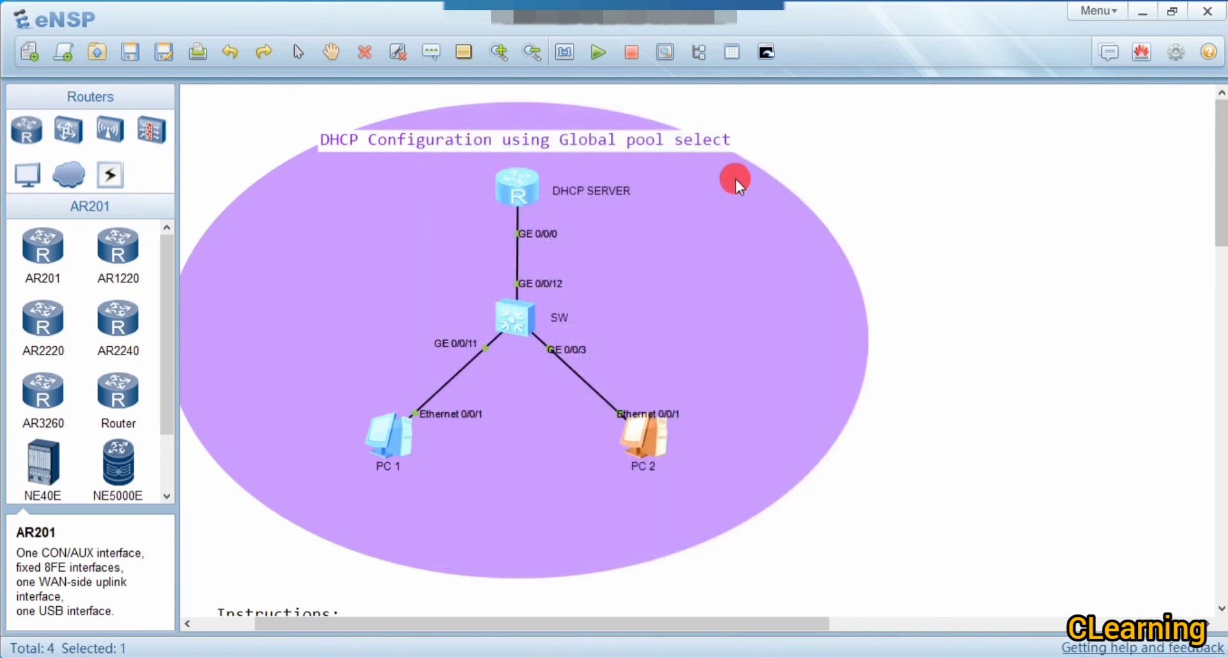